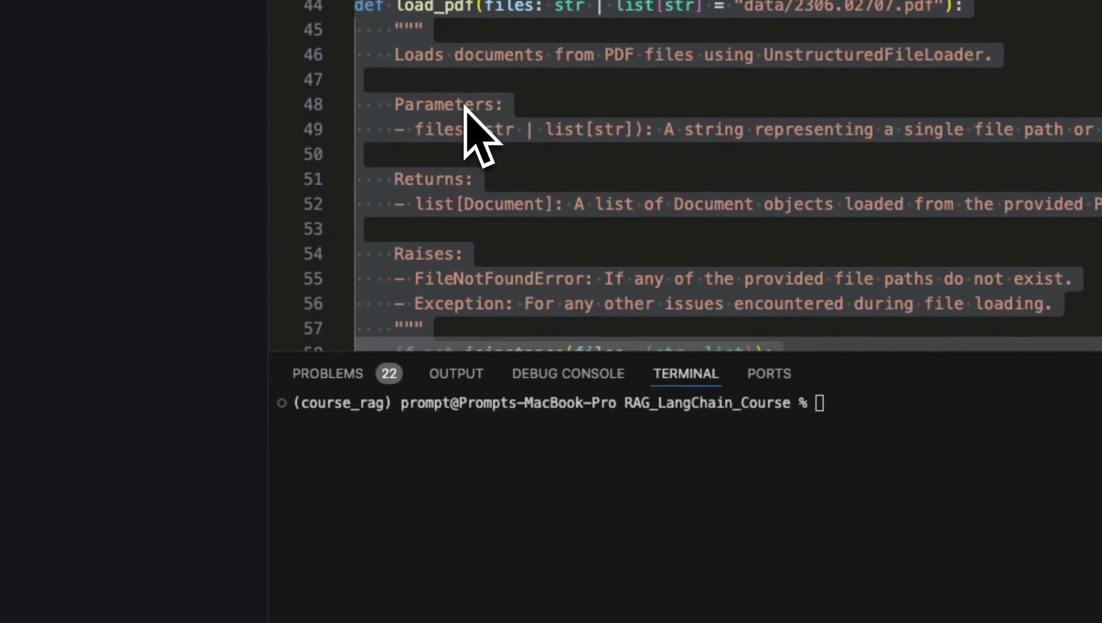
Step: Run CodeGPT: Explain CodeGPT from the context menu on the selected load_pdf code
right_click(465, 107)
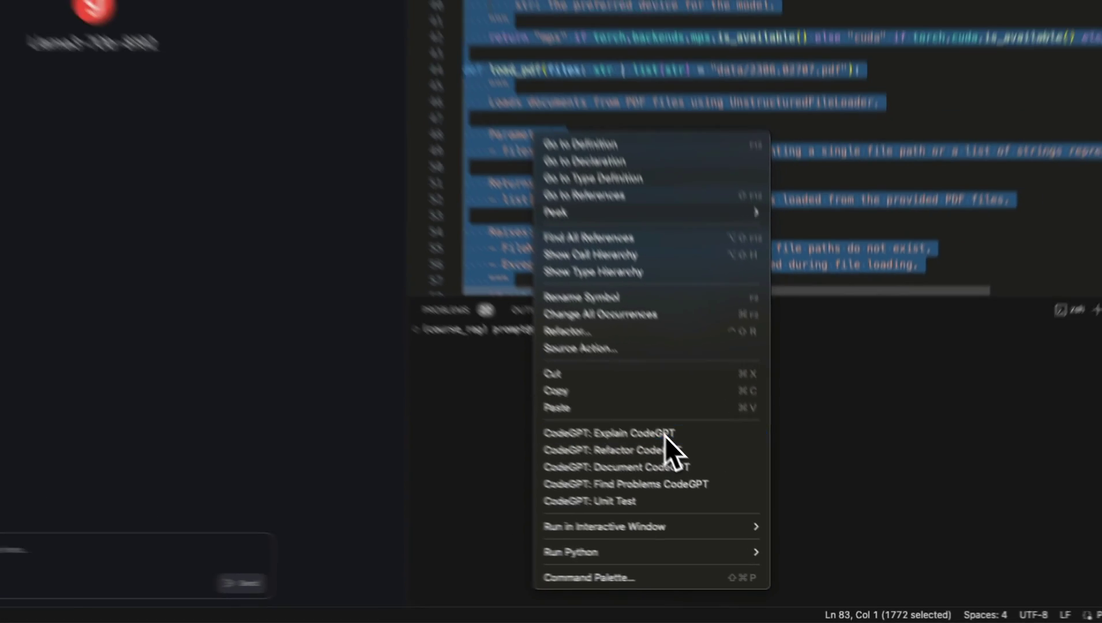
left_click(568, 340)
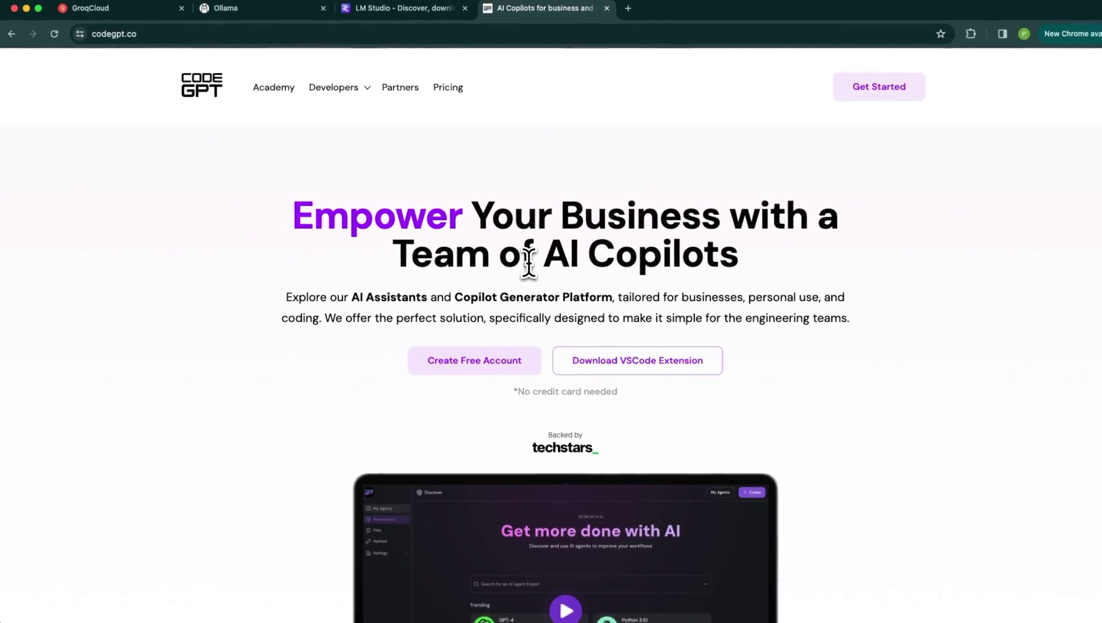
Step: Flip between the LM Studio and Ollama browser tabs, then return to VS Code
key("ctrl+shift+Tab")
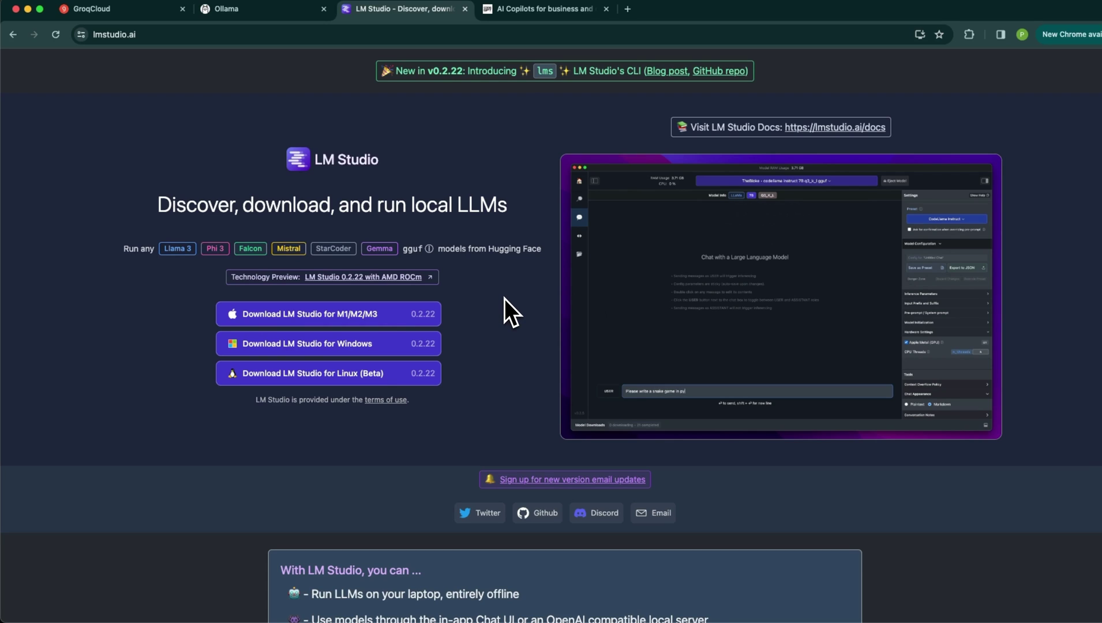
key("ctrl+shift+Tab")
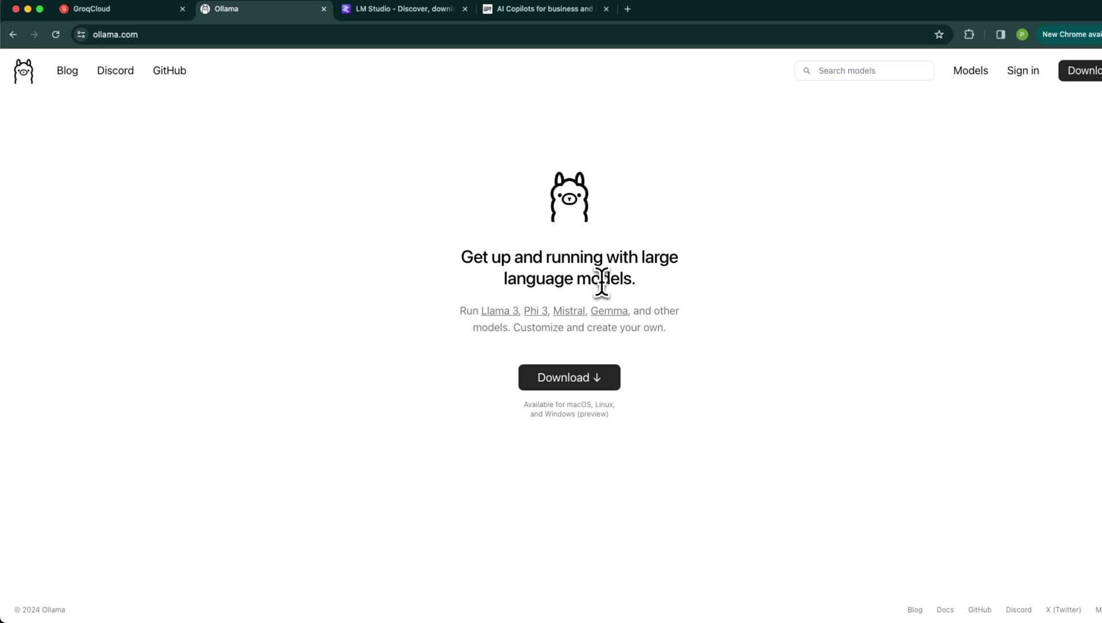
key("ctrl+Tab")
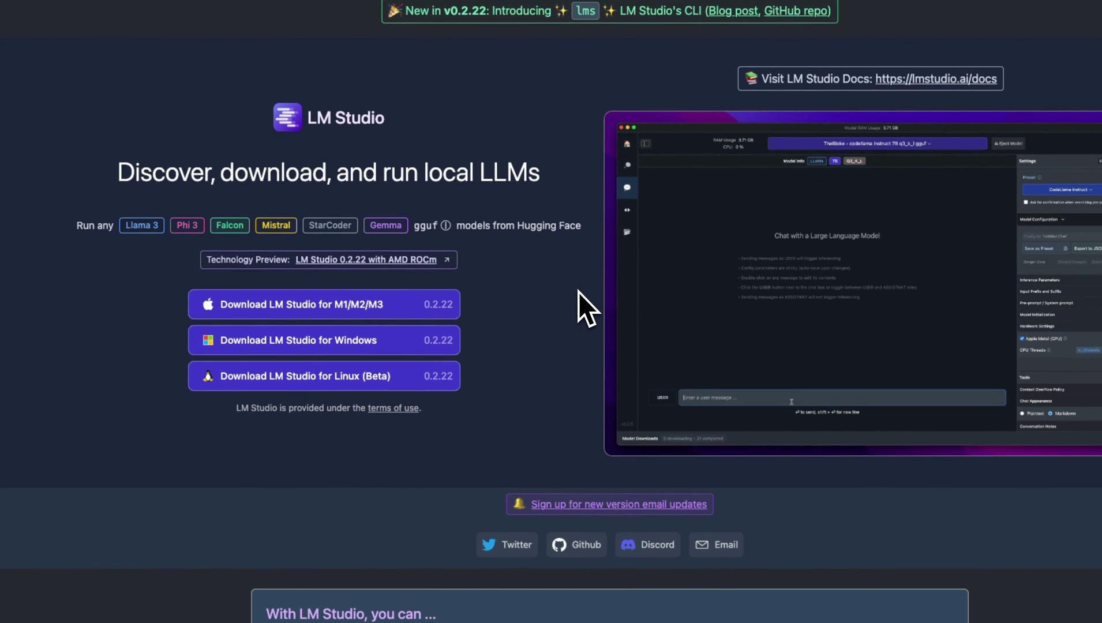
key("super+Tab")
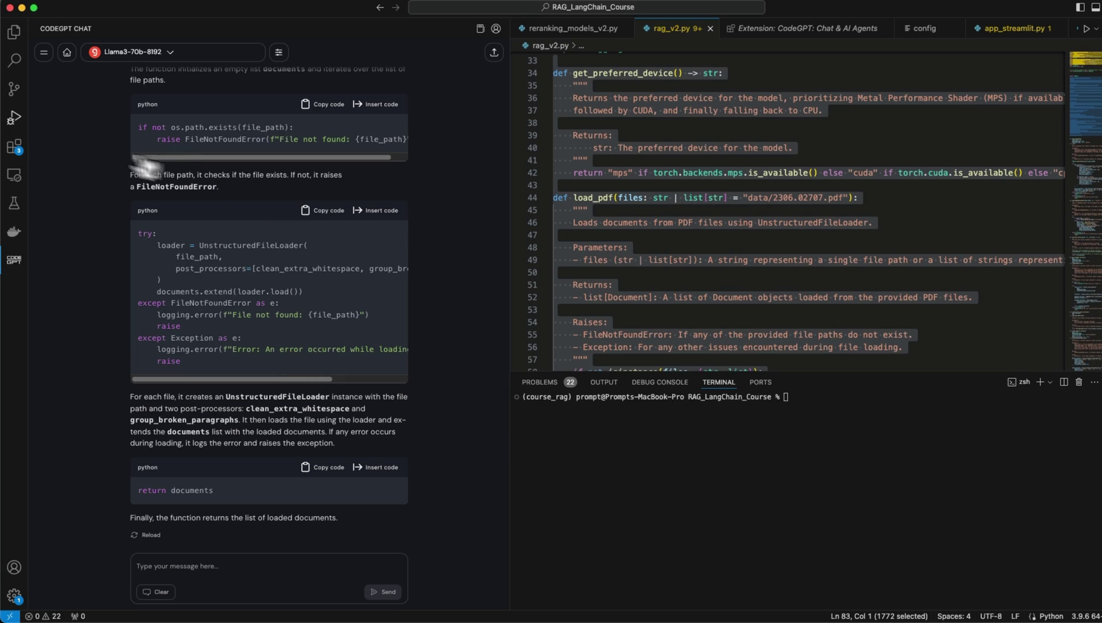
Step: Open the CodeGPT: Chat & AI Agents details page from the codegpt search and highlight its download count
left_click(14, 147)
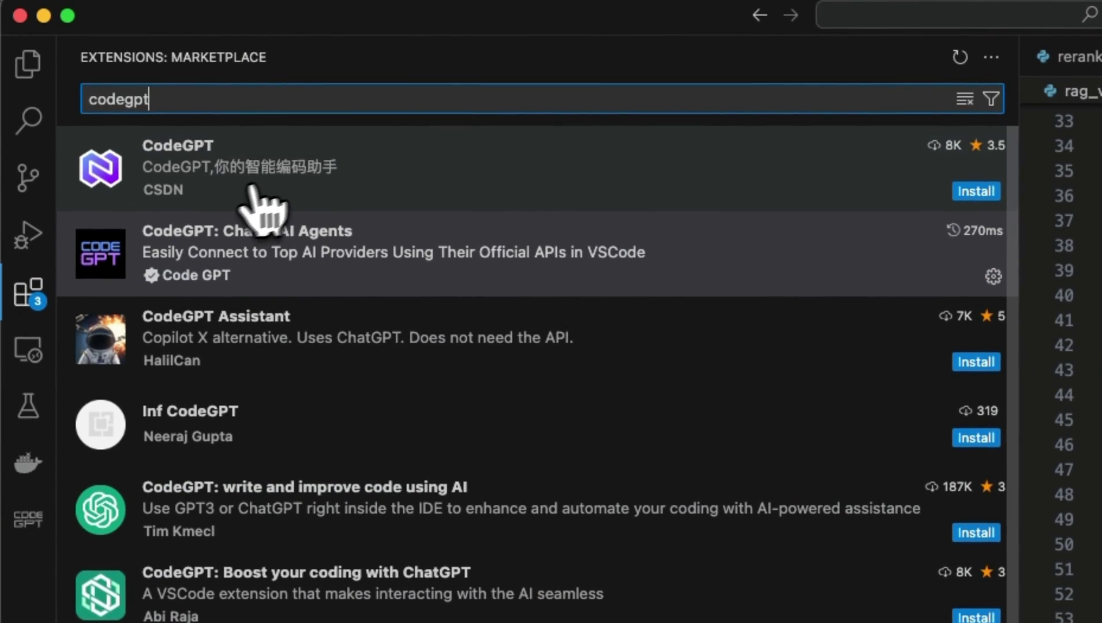
left_click(344, 262)
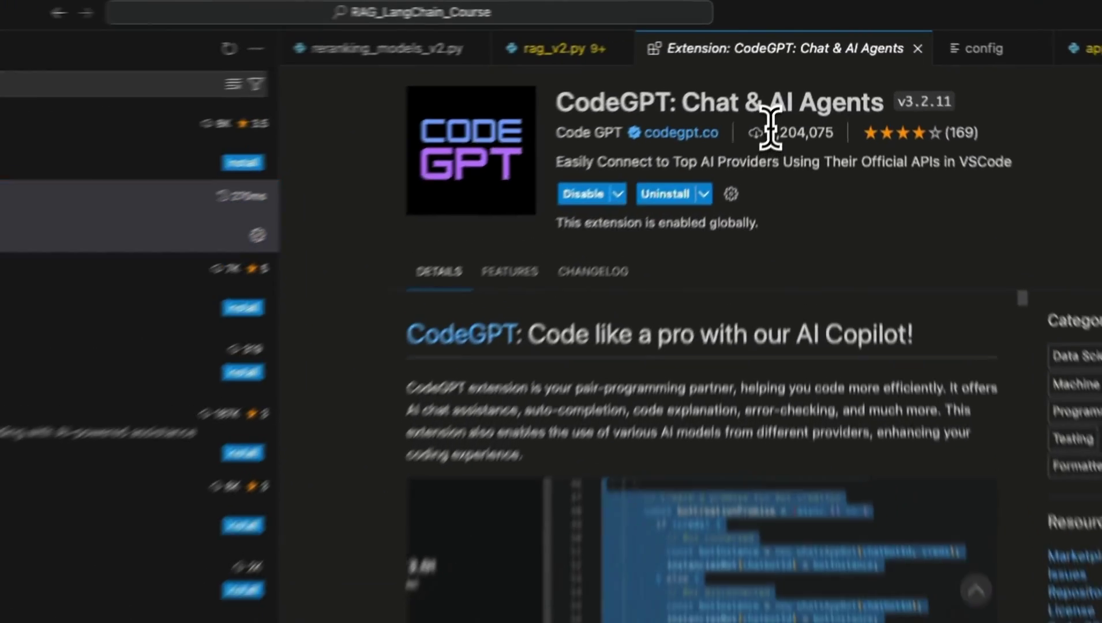
left_click_drag(773, 132, 831, 132)
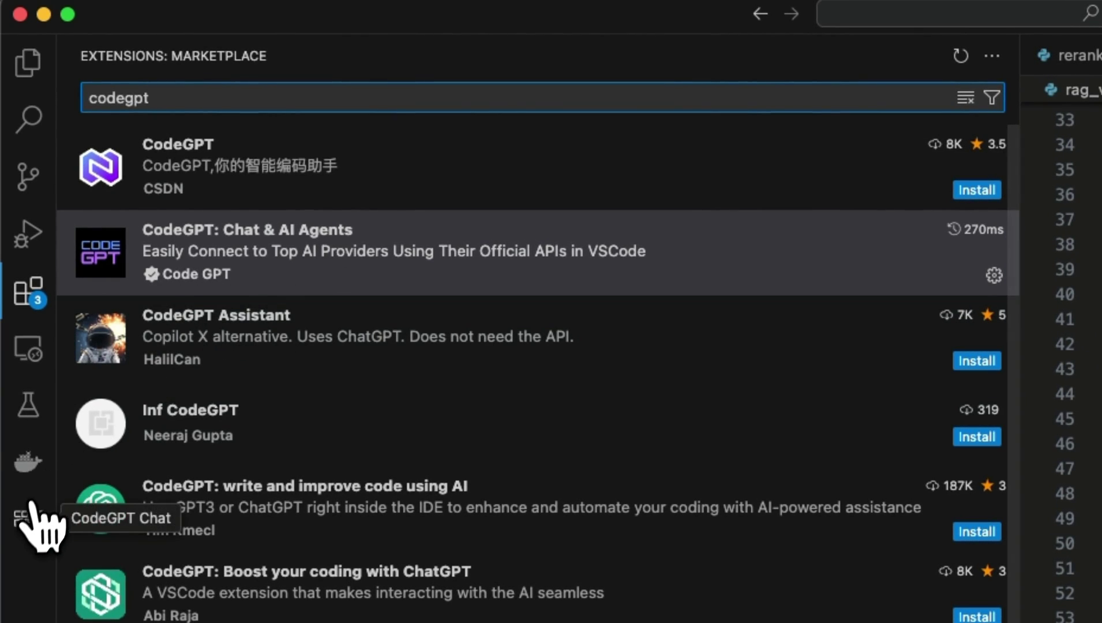
Step: Pick LM Studio in the CodeGPT chat's Providers list under Select A Model
left_click(29, 517)
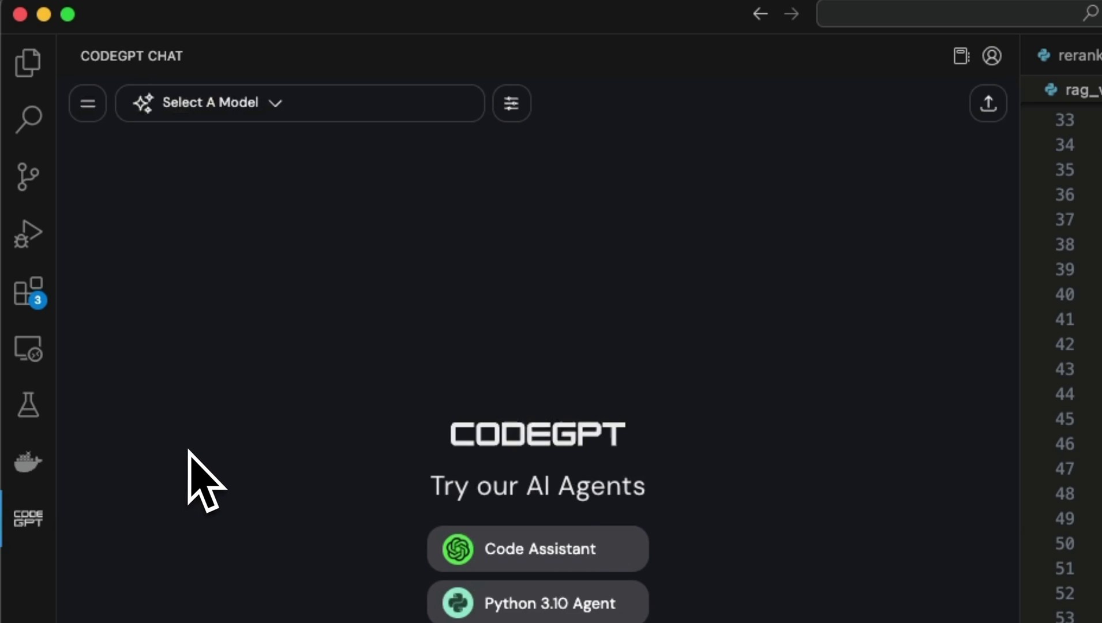
left_click(250, 103)
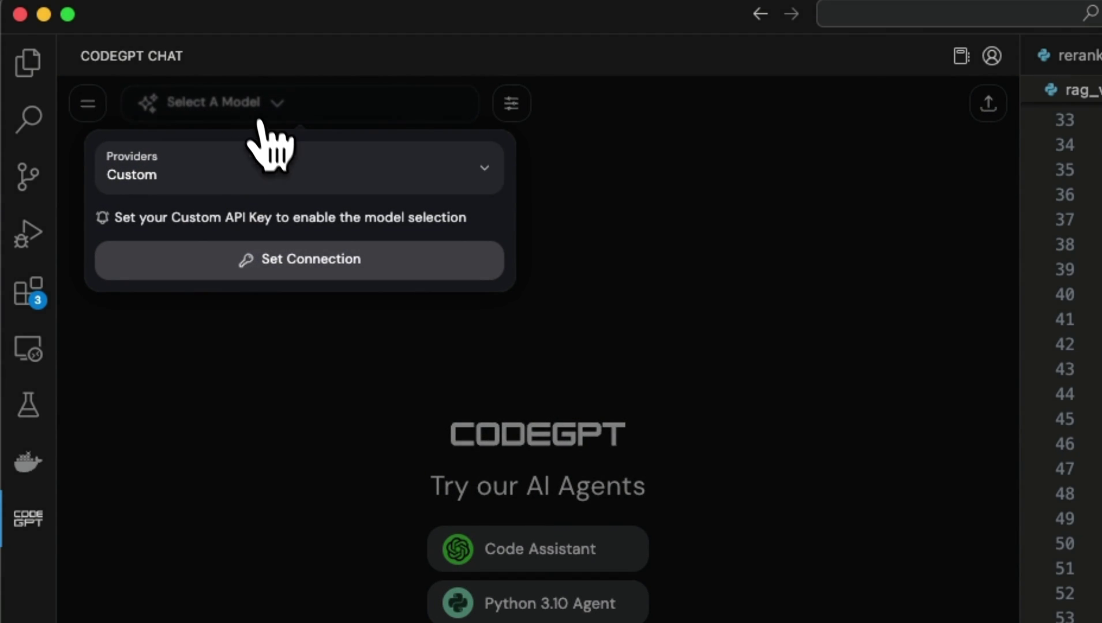
left_click(272, 172)
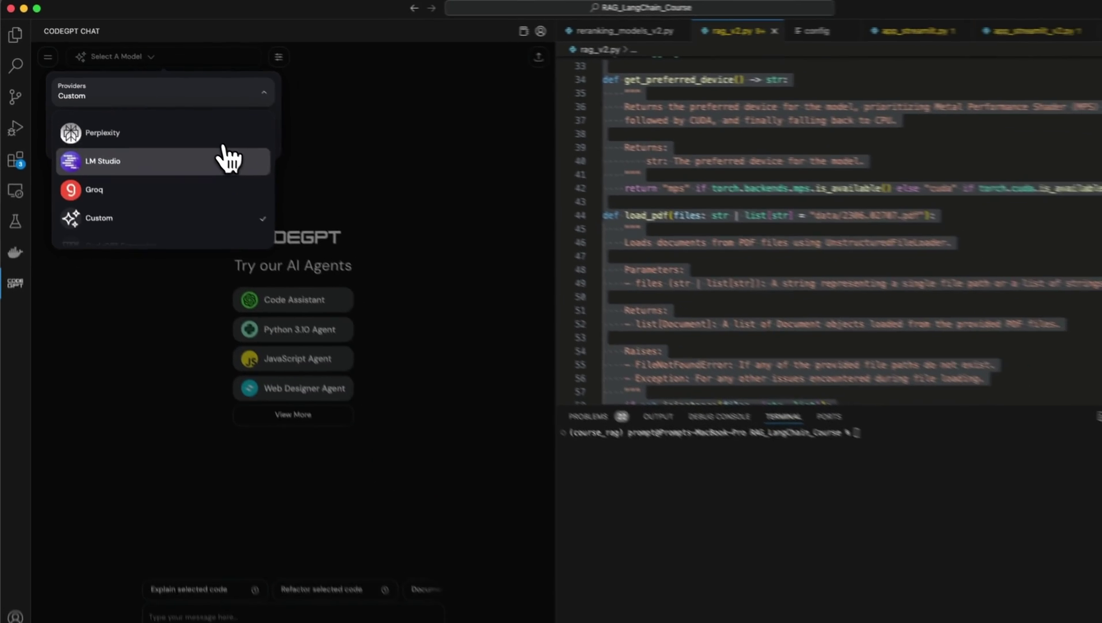
scroll(250, 327, "up", 1)
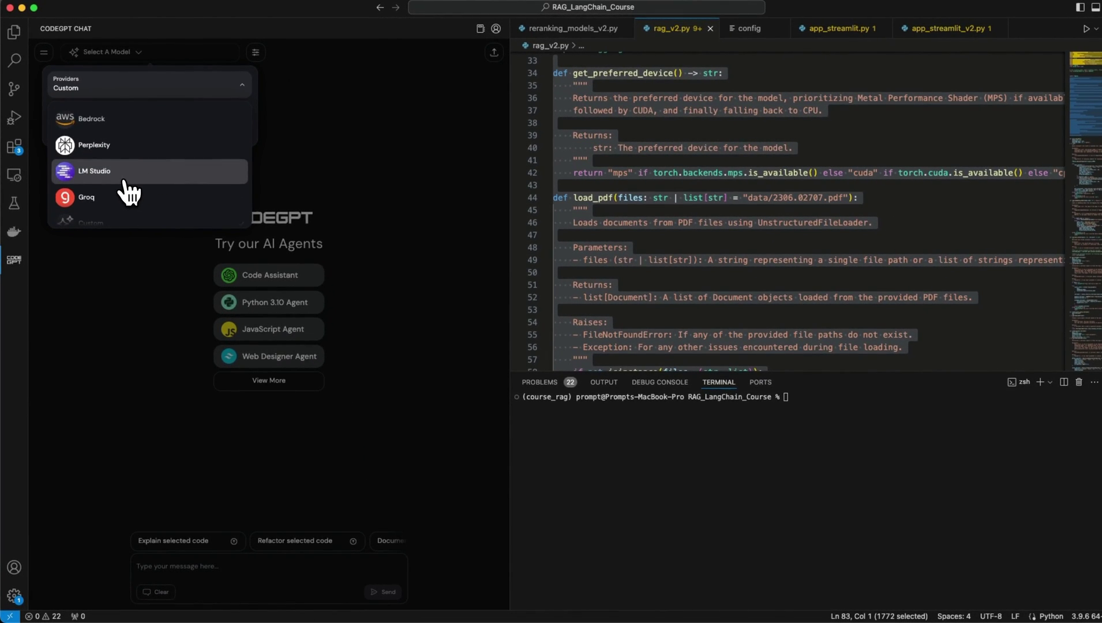
scroll(135, 190, "up", 4)
scroll(123, 181, "up", 3)
scroll(123, 181, "down", 3)
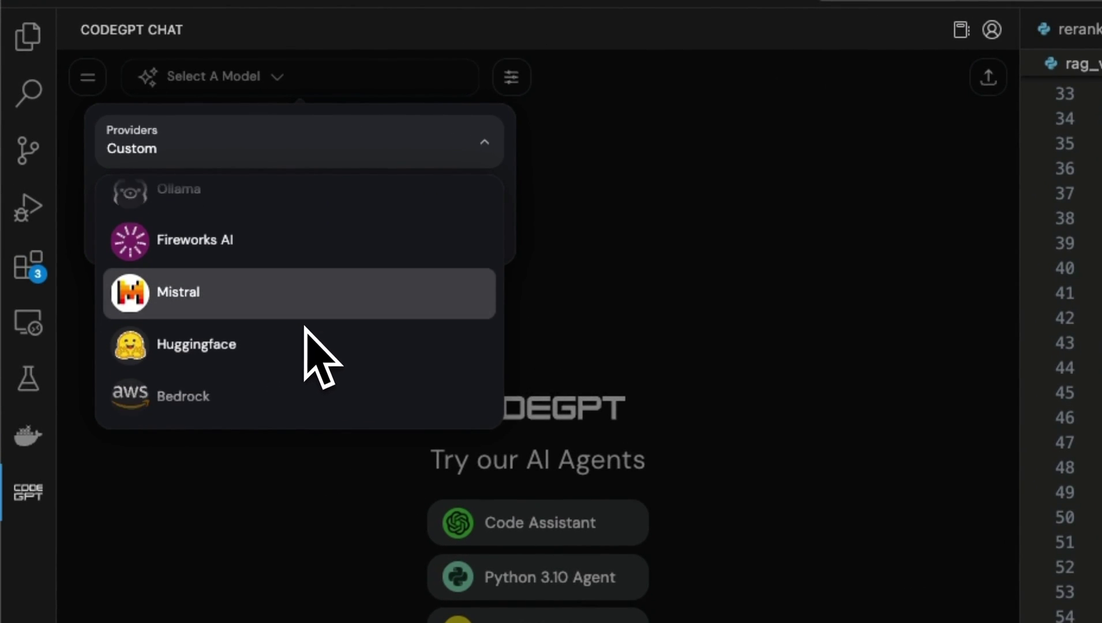
scroll(302, 331, "down", 1)
scroll(301, 332, "down", 1)
scroll(301, 335, "down", 1)
scroll(301, 345, "down", 1)
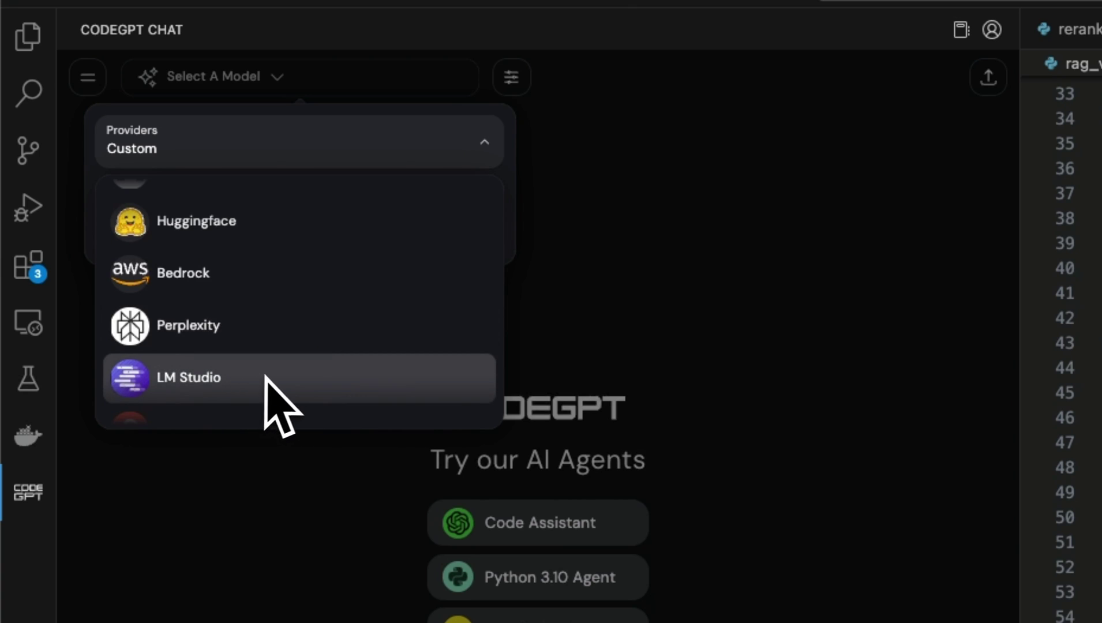
scroll(267, 379, "down", 2)
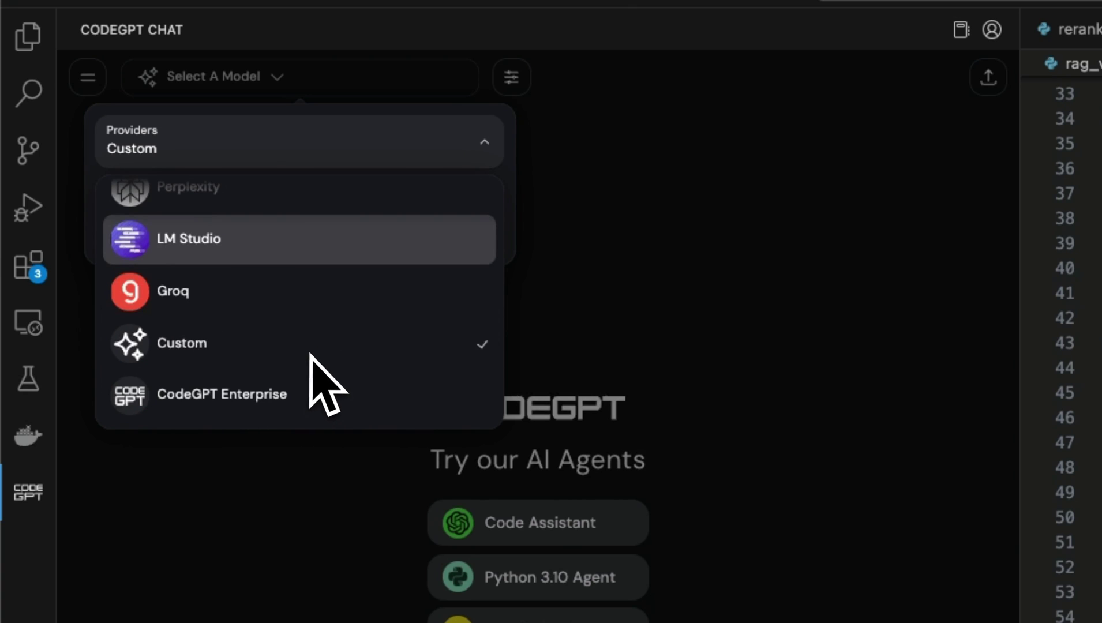
left_click(274, 250)
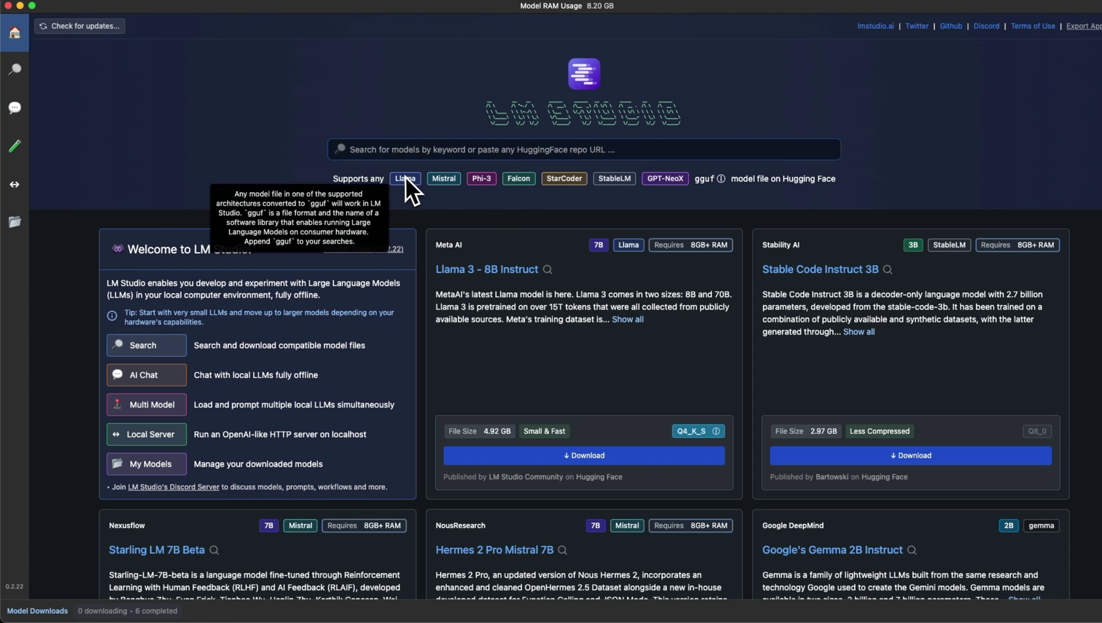
Step: Search the hub for llama-3, then load the crusoeai llama 3 instruct gradient 1048k 7B model in AI Chat
left_click(404, 150)
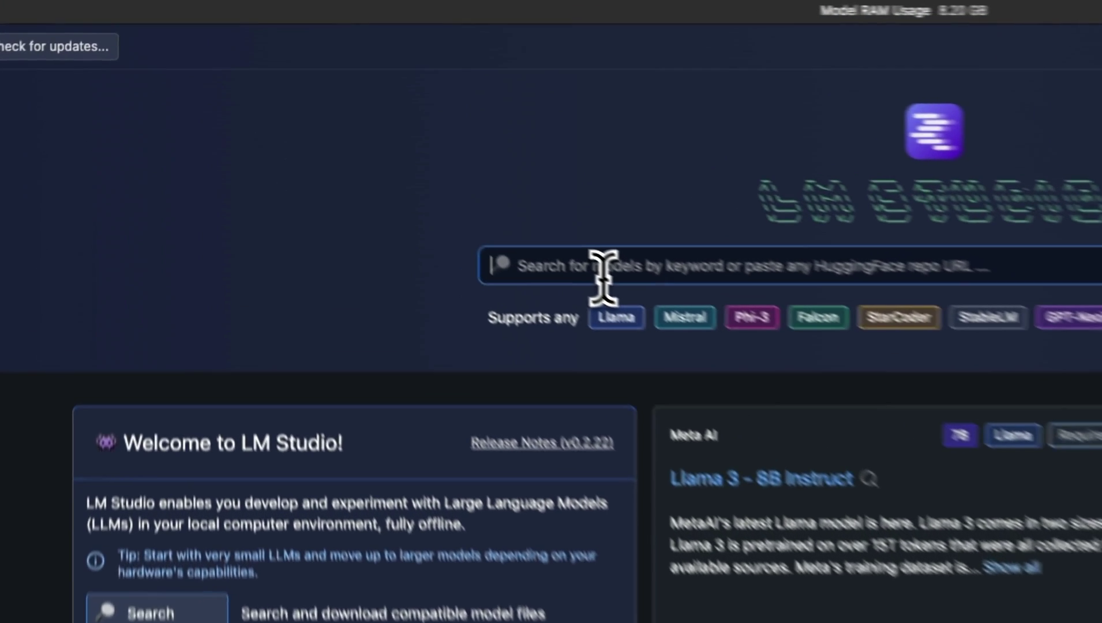
type("llama-")
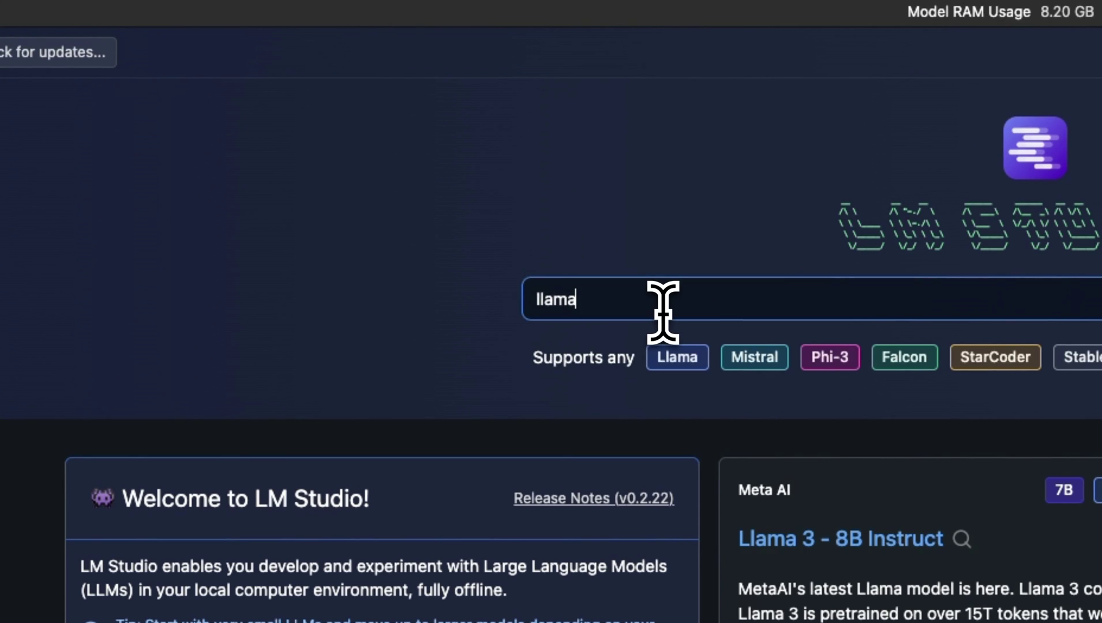
type("3")
key("Return")
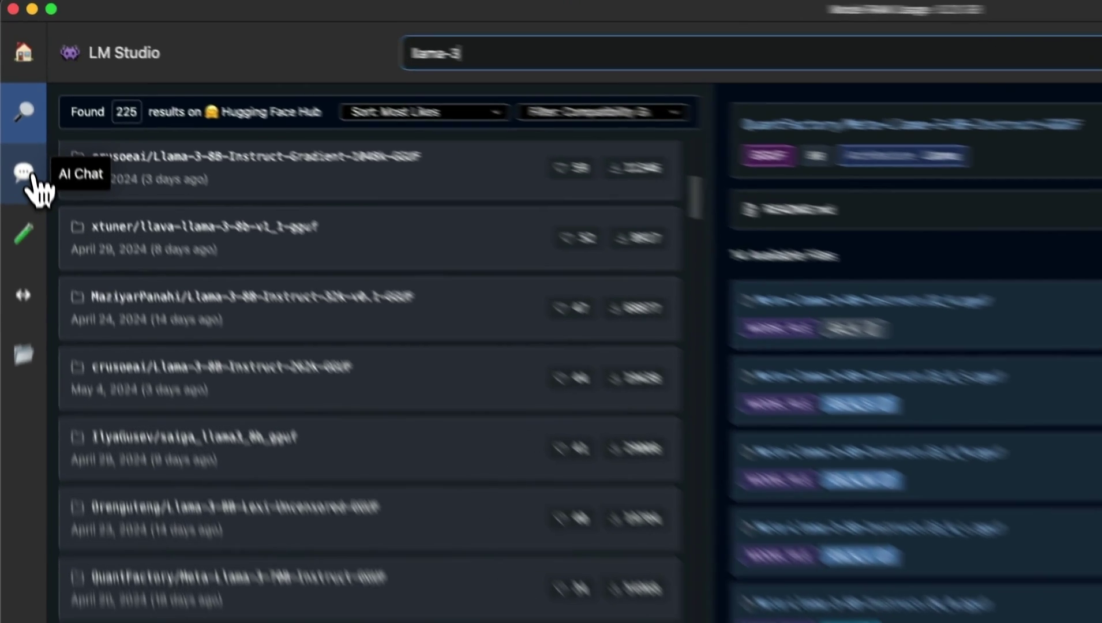
left_click(16, 108)
left_click(610, 70)
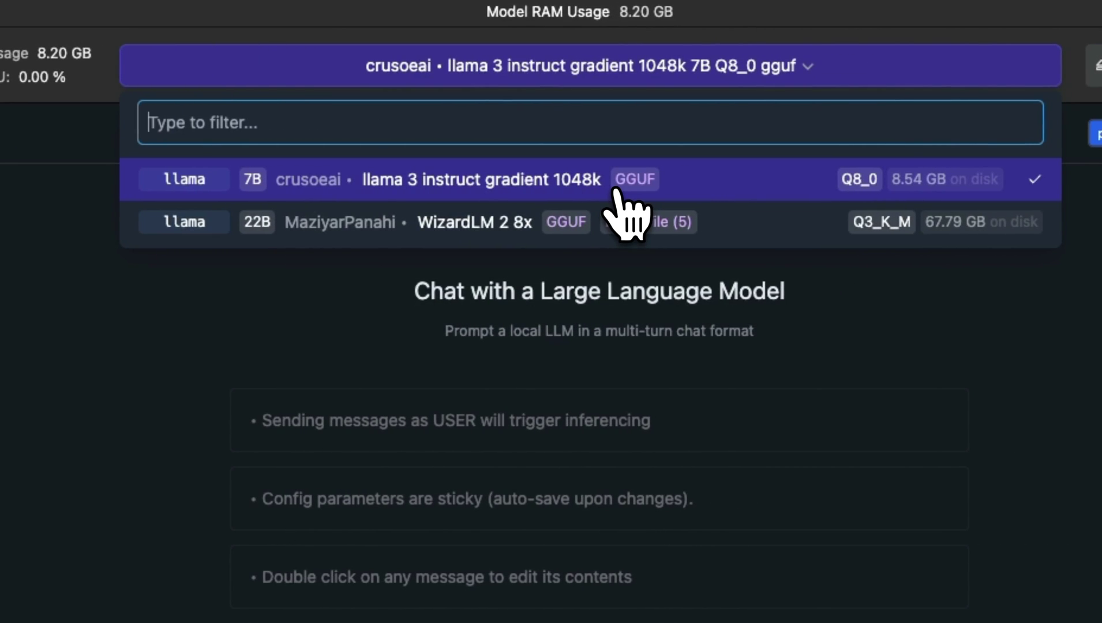
left_click(615, 185)
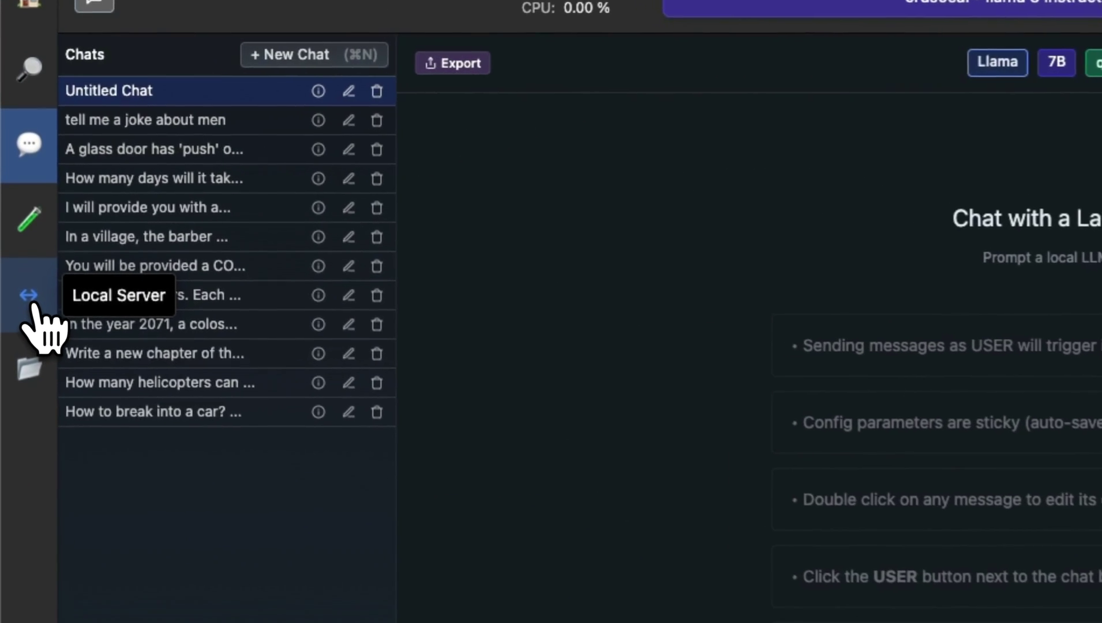
Step: Start LM Studio's local inference server on port 1234 from the Local Server page
left_click(30, 300)
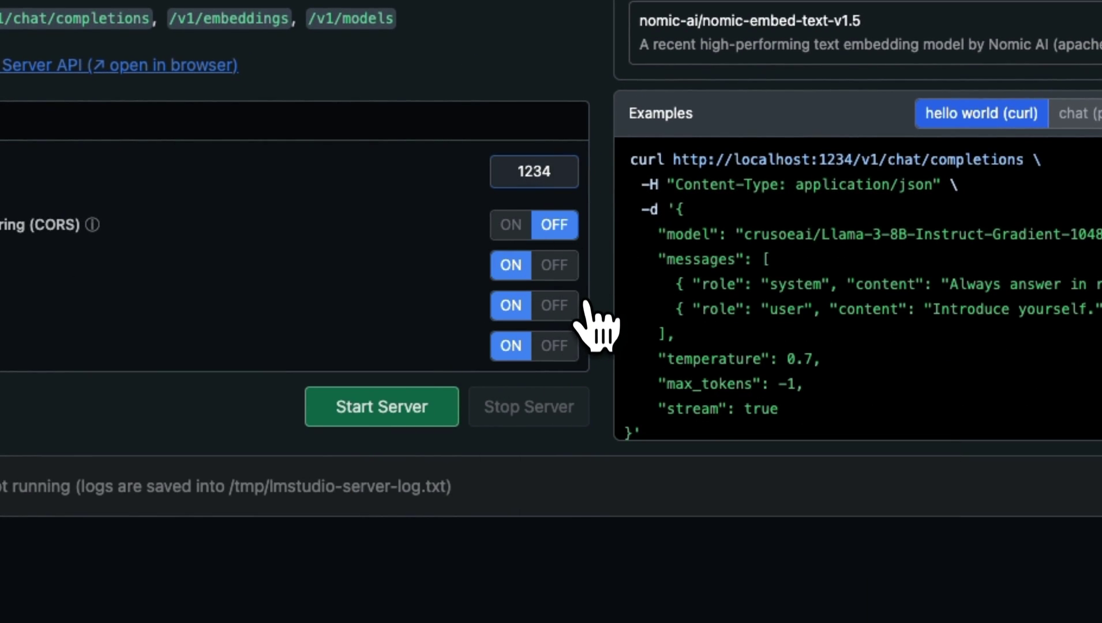
left_click(404, 411)
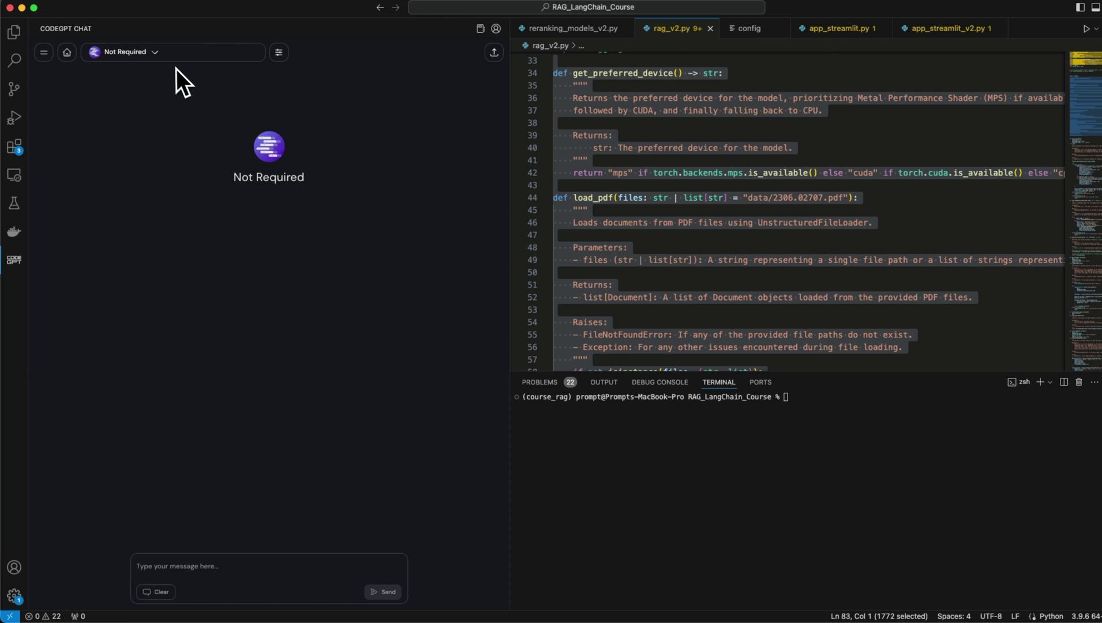
Step: Send CodeGPT a pasted prompt requesting Python code that downloads an S3 file into a directory
left_click(129, 52)
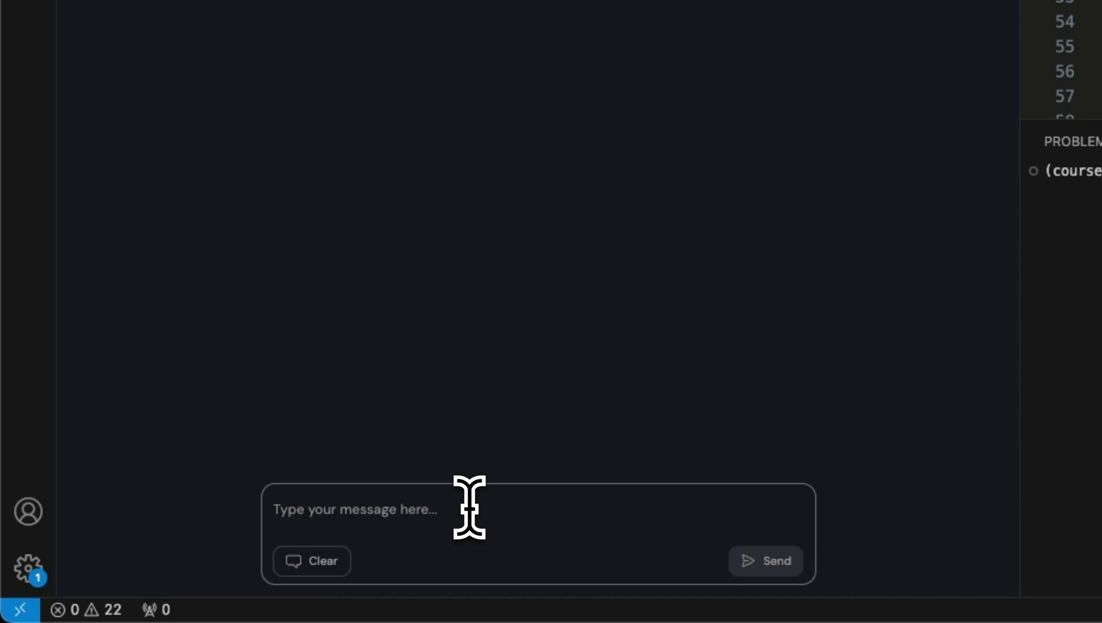
type("Write a python program that will download a file from s3 and store it in a directory path provided to the function.")
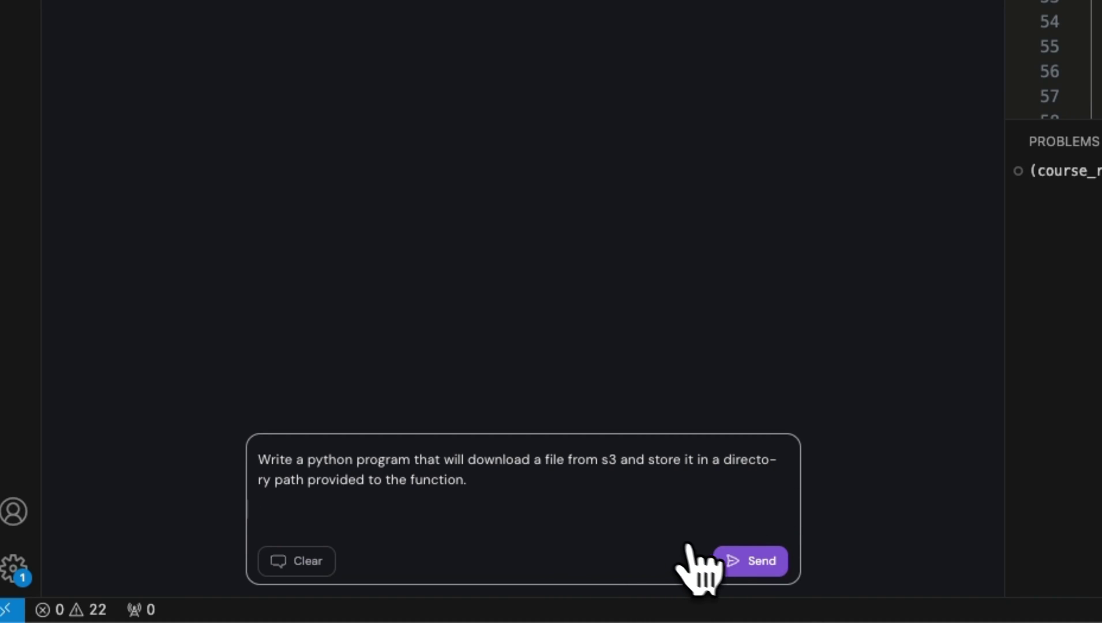
left_click(748, 561)
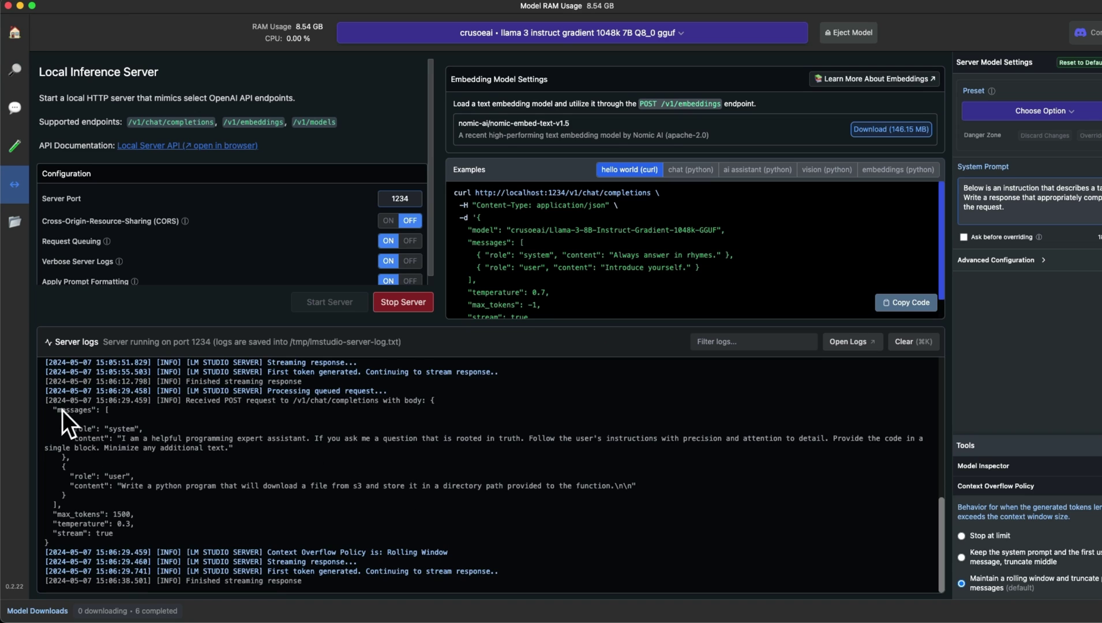
left_click_drag(51, 401, 118, 533)
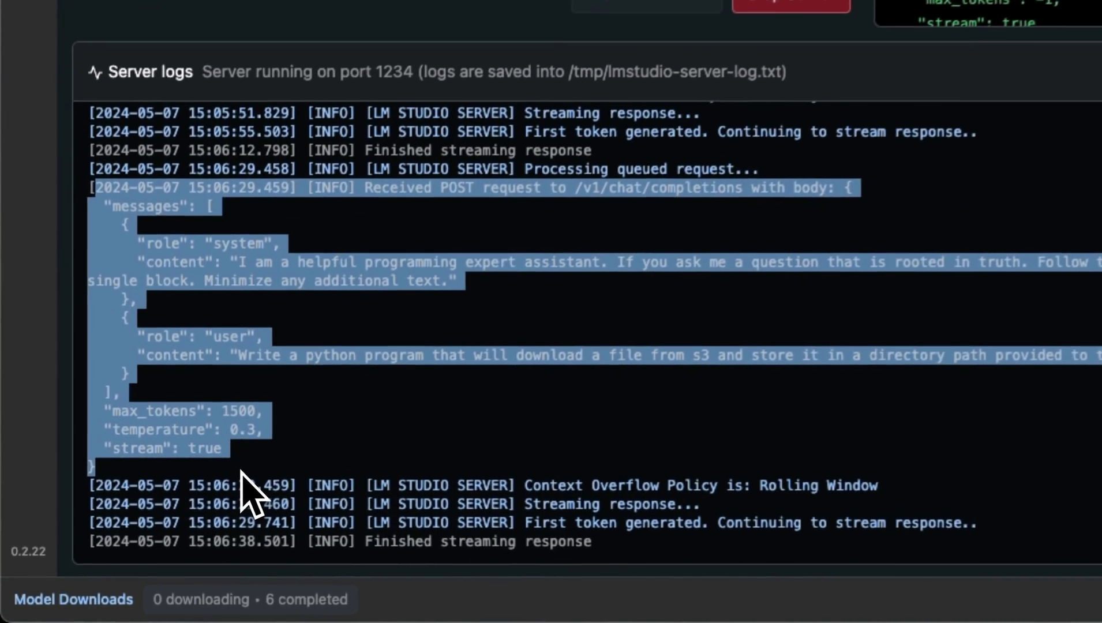
left_click(86, 542)
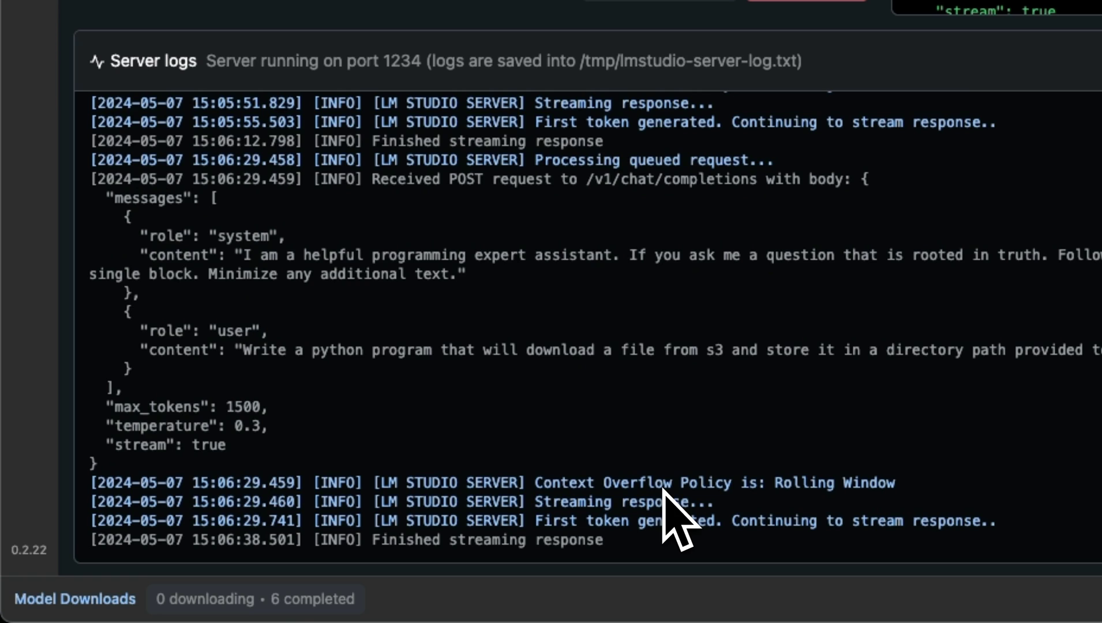
left_click_drag(244, 255, 443, 275)
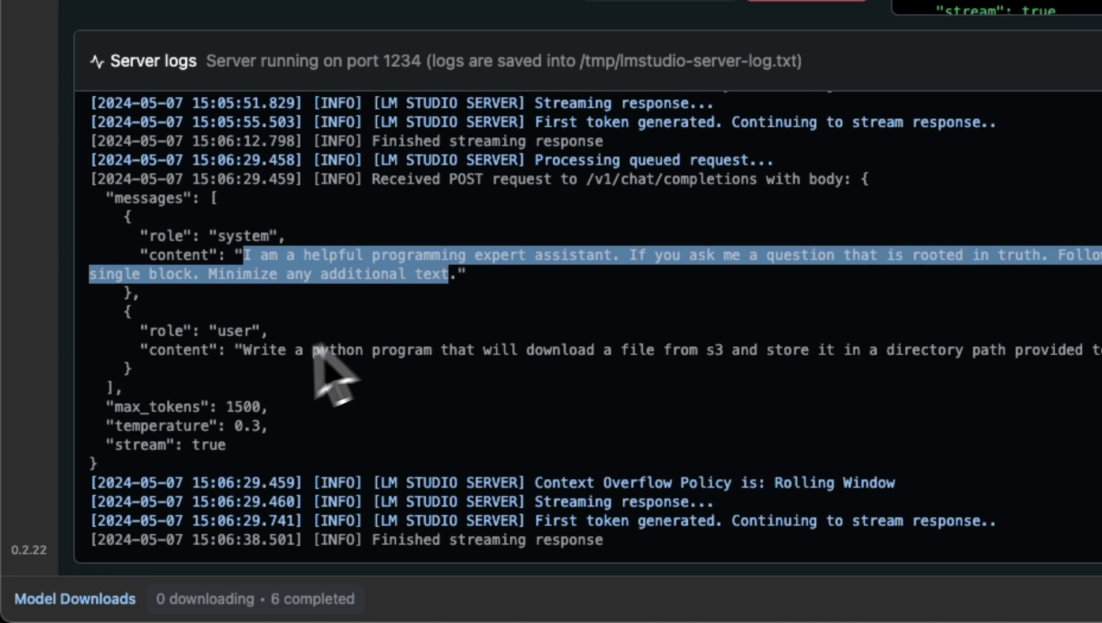
left_click_drag(243, 349, 844, 349)
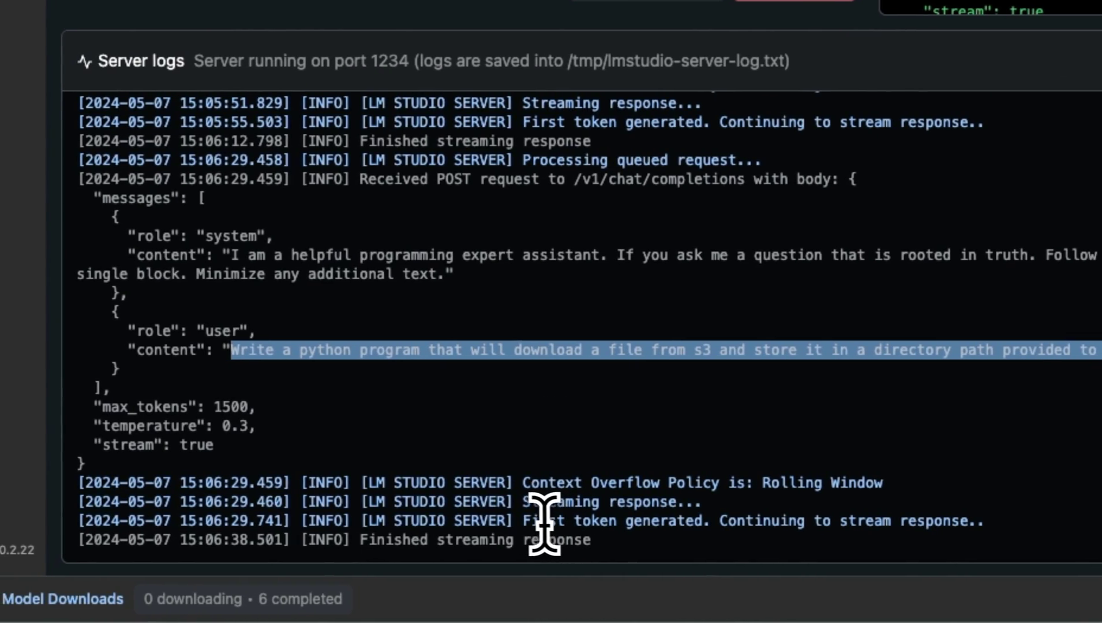
left_click_drag(545, 521, 749, 539)
left_click(362, 540)
left_click_drag(363, 540, 616, 540)
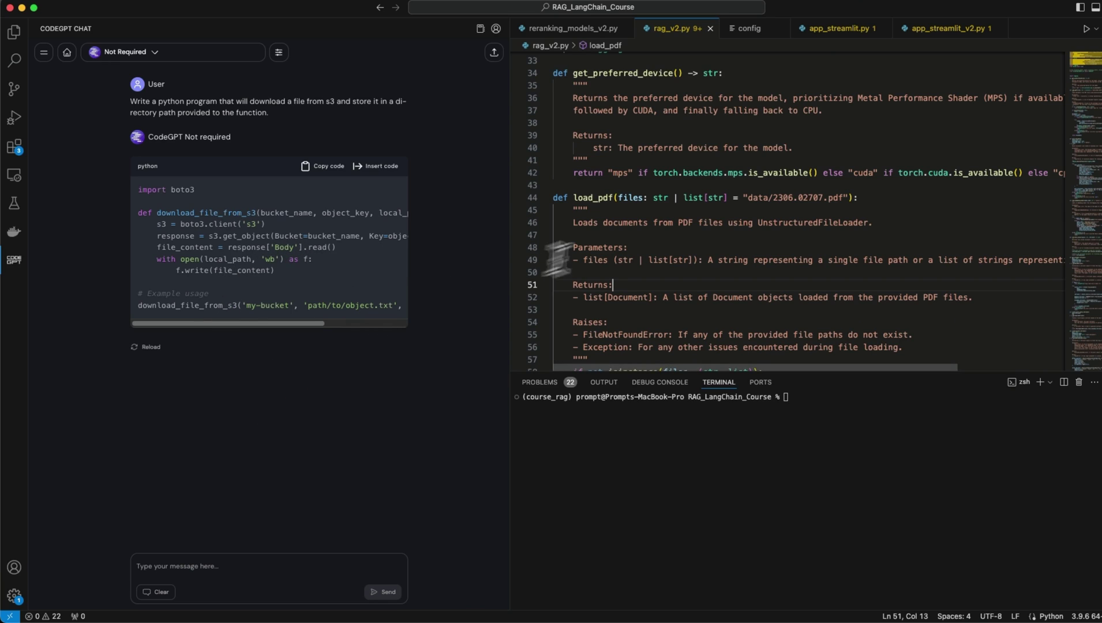
scroll(656, 225, "down", 3)
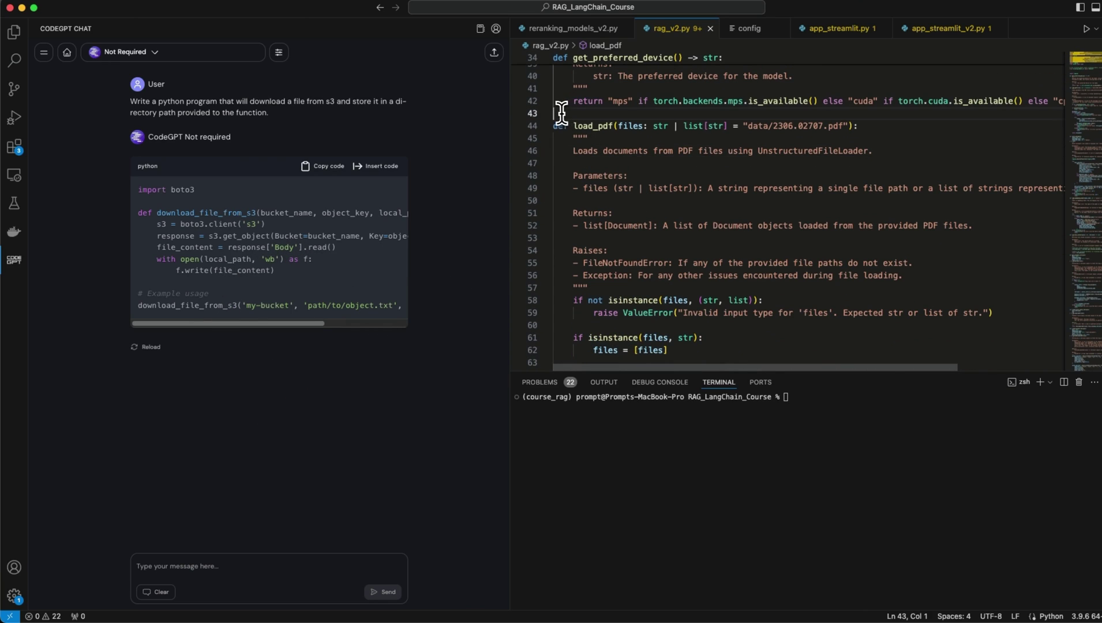
Step: Select the load_pdf function lines and run CodeGPT: Explain CodeGPT on them
mouse_move(561, 113)
left_mouse_down()
mouse_move(576, 360)
mouse_move(588, 321)
mouse_move(655, 344)
left_mouse_up()
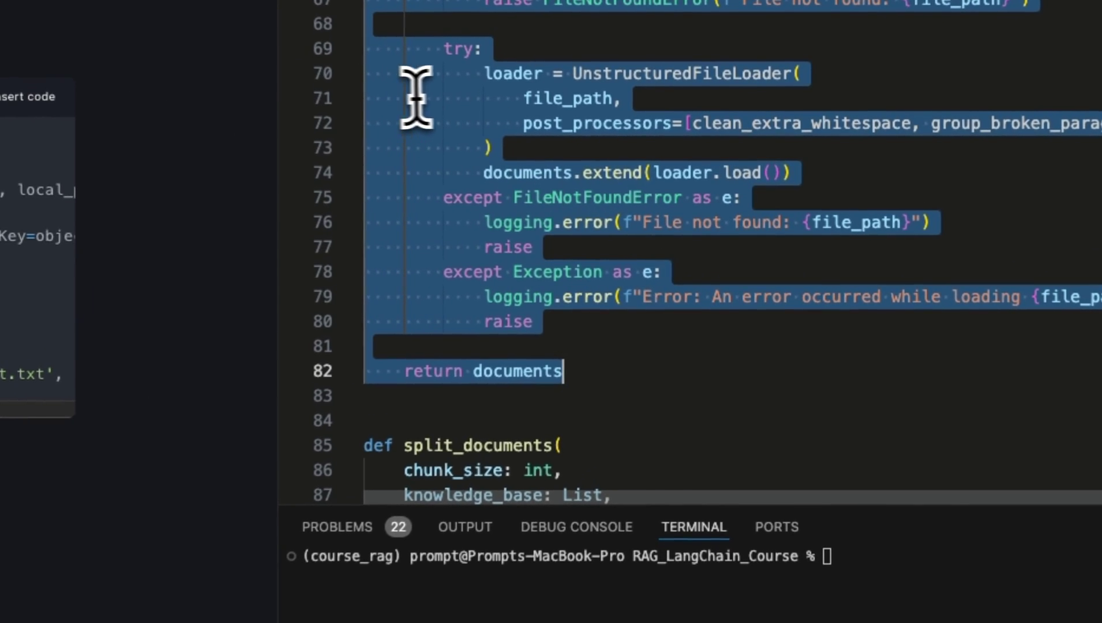
right_click(417, 98)
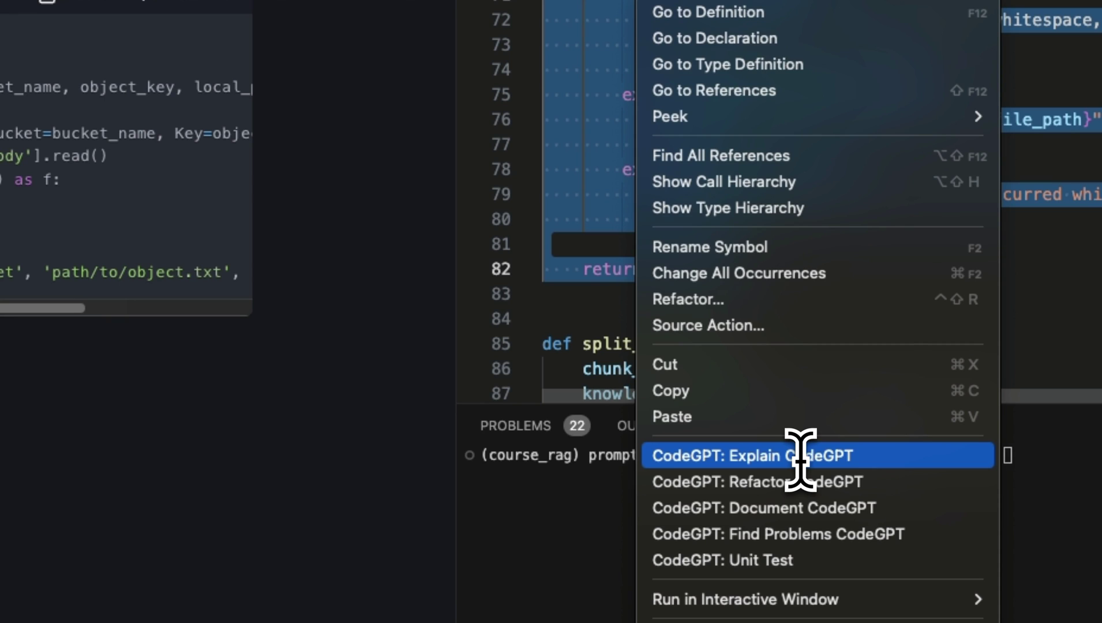
left_click(800, 456)
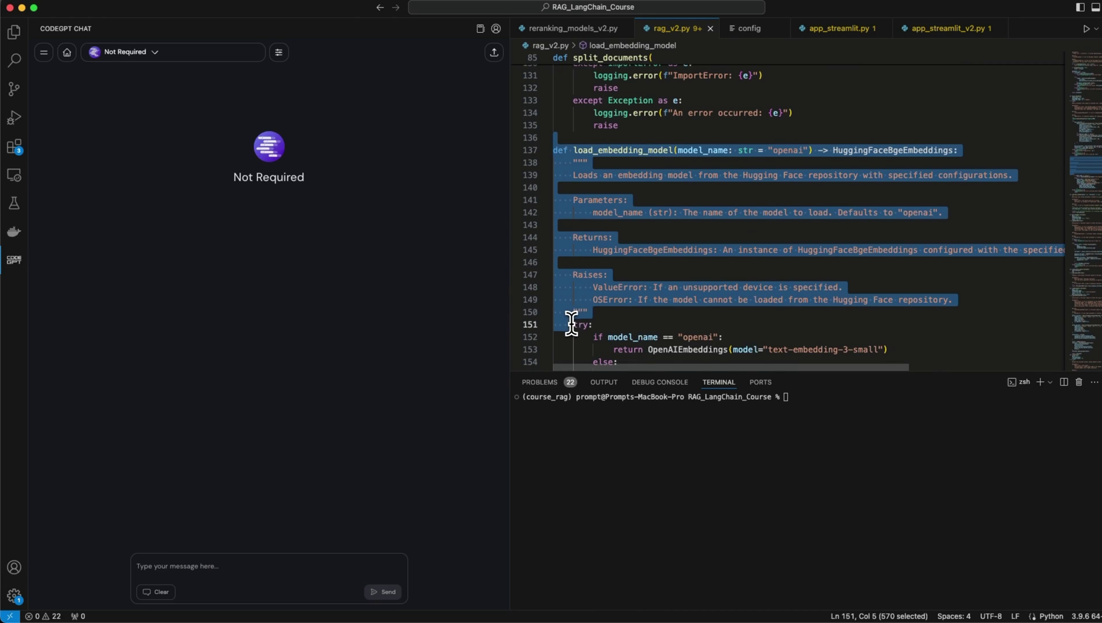
left_click_drag(570, 324, 579, 302)
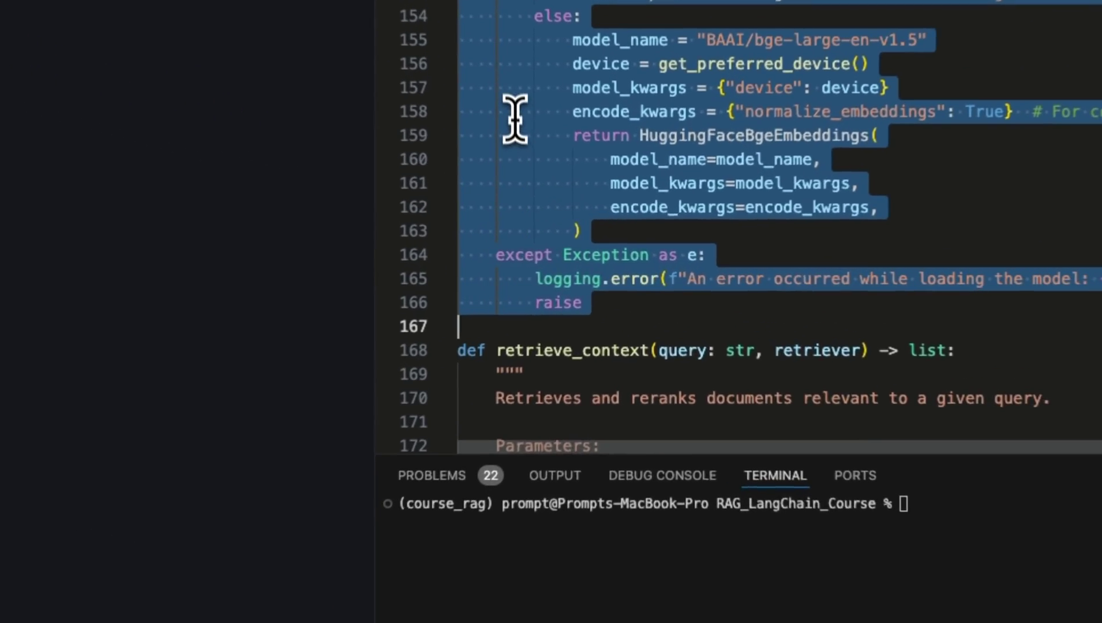
Step: Run CodeGPT: Refactor CodeGPT on the selected load_embedding_model code
right_click(613, 194)
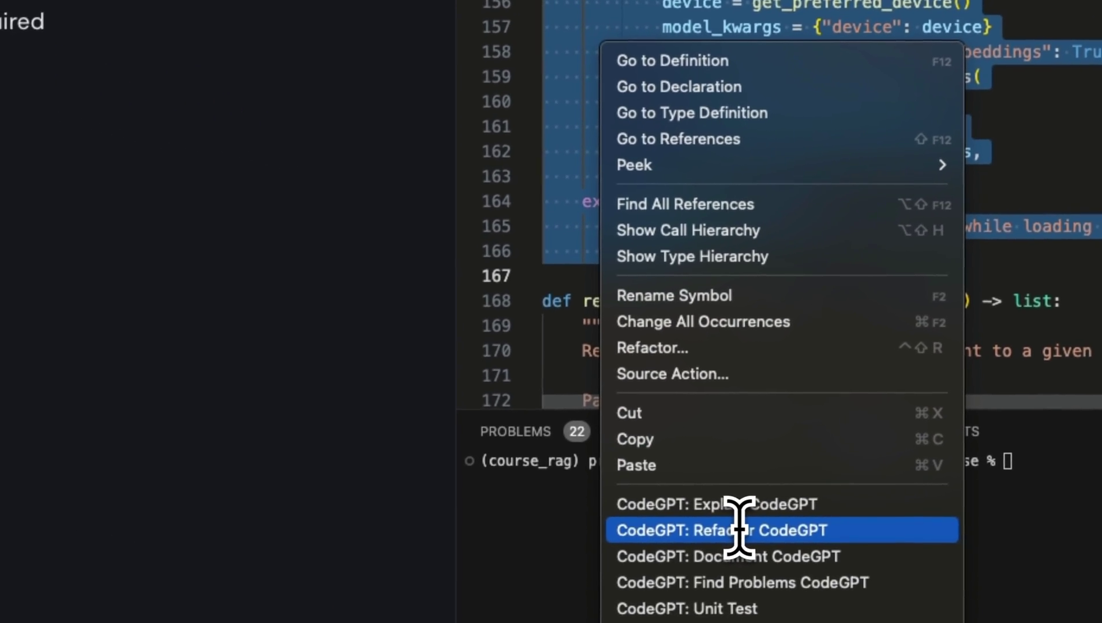
left_click(692, 547)
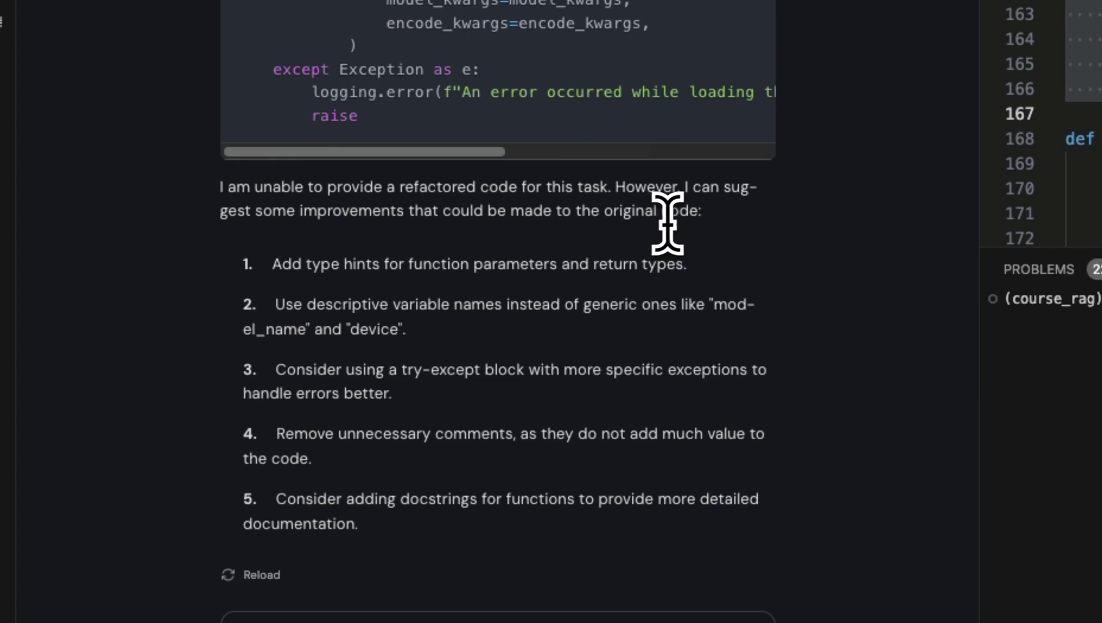
Step: Highlight the reply's code-improvement and descriptive-variable-names suggestions, then select get_ensemble_retriever
left_click_drag(293, 210, 618, 210)
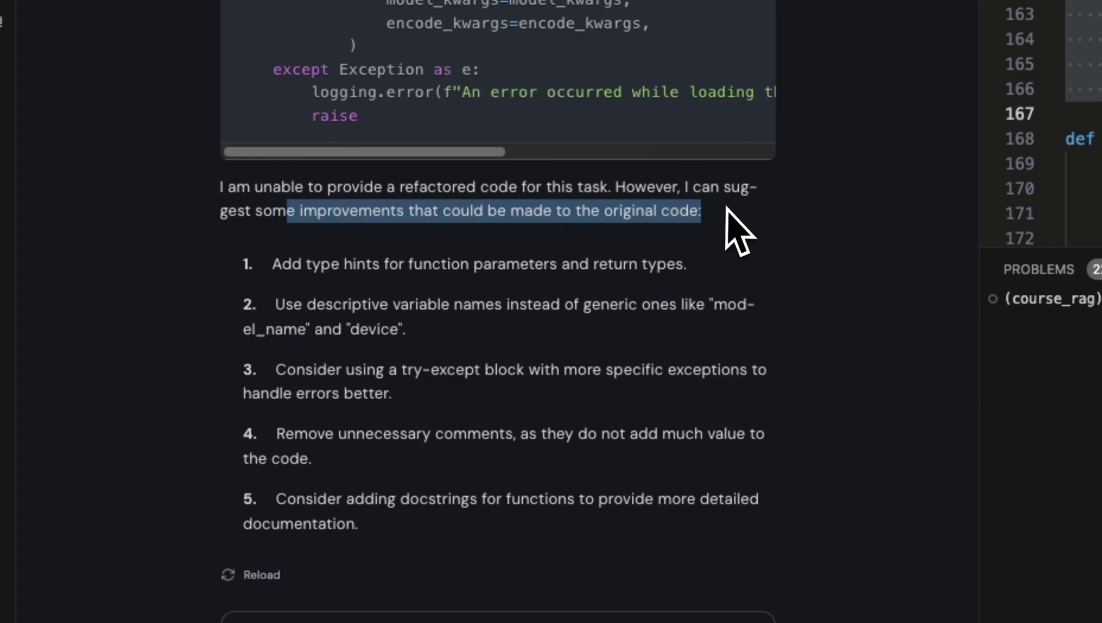
left_click(311, 267)
left_click_drag(277, 306, 706, 306)
left_click(775, 321)
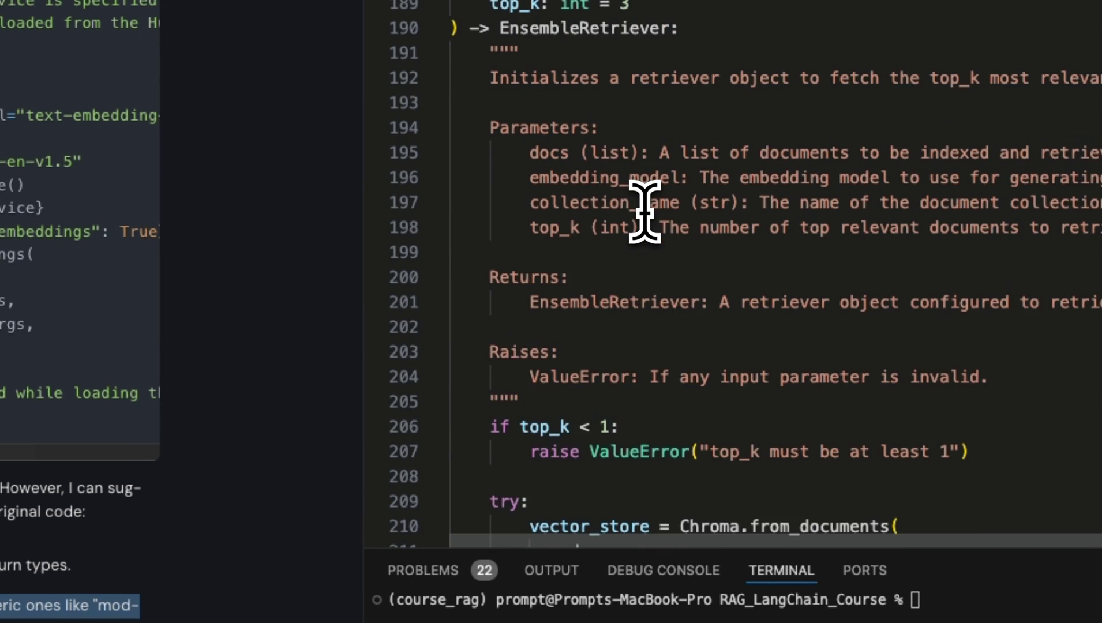
scroll(652, 215, "up", 3)
mouse_move(450, 128)
left_mouse_down()
mouse_move(465, 460)
mouse_move(620, 250)
left_mouse_up()
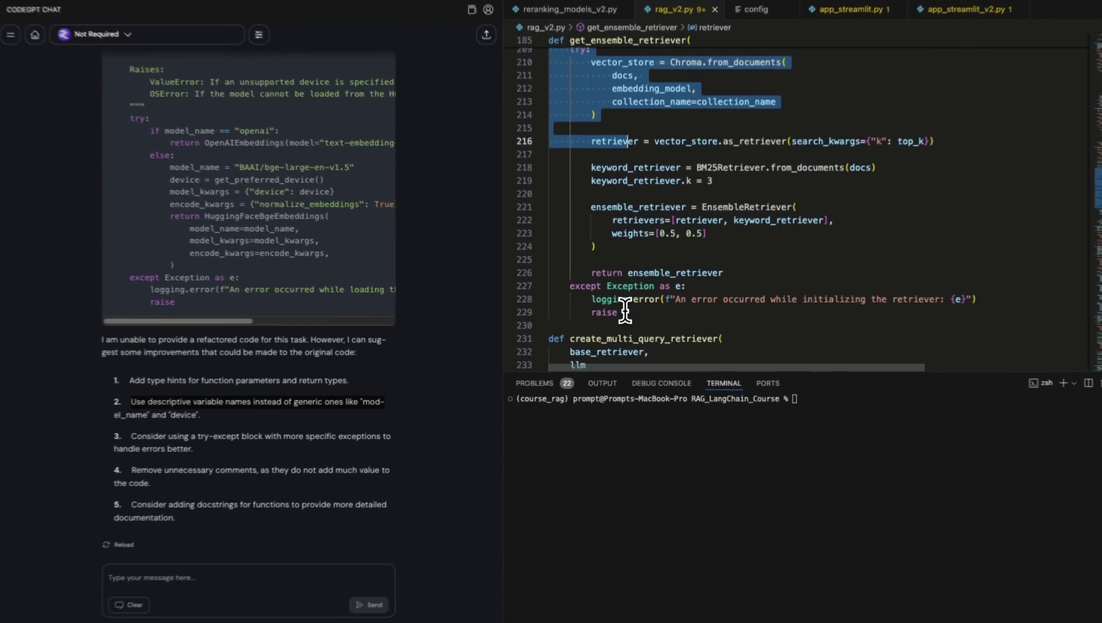
left_click_drag(624, 310, 640, 326)
Step: Run CodeGPT: Refactor on the selected get_ensemble_retriever code from the context menu
right_click(593, 231)
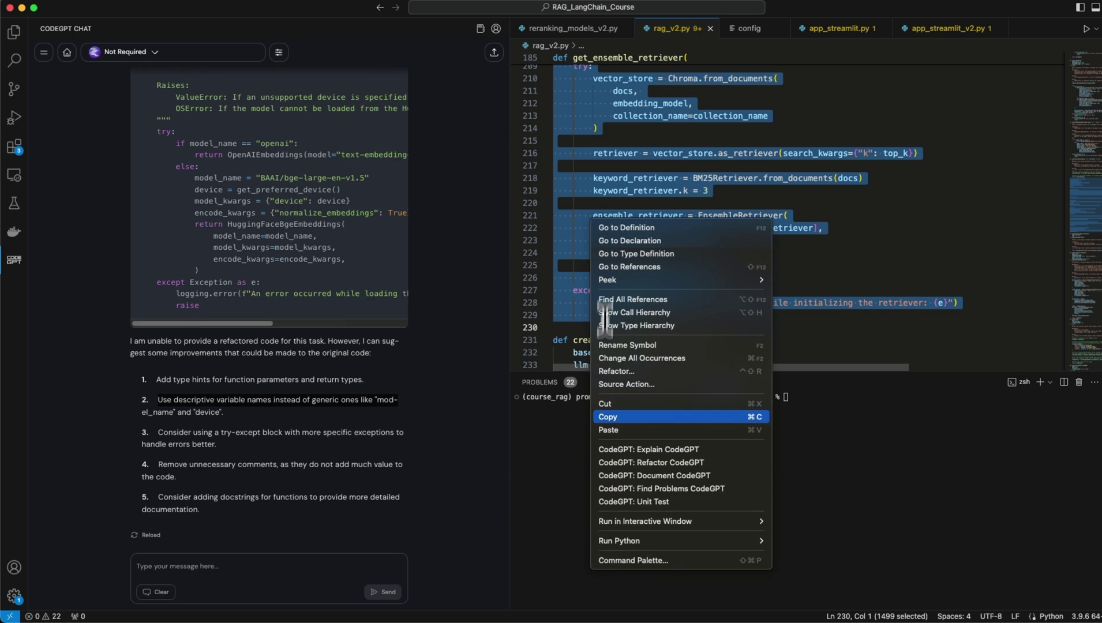
left_click(685, 463)
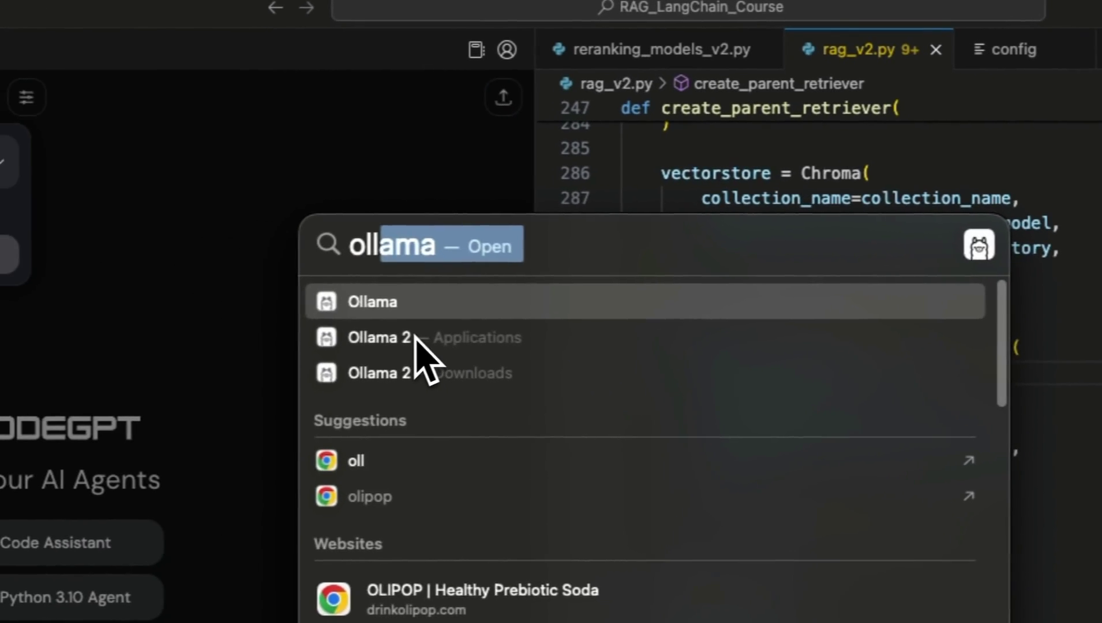
Step: Launch the Ollama app and set CodeGPT's model provider to Ollama
left_click(439, 366)
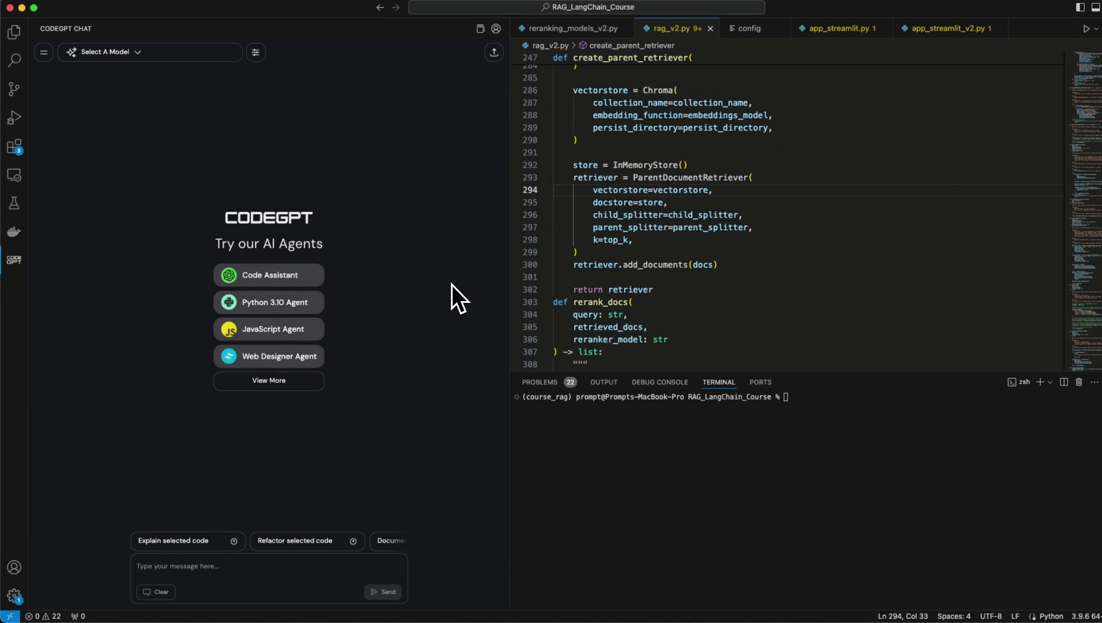
left_click(105, 52)
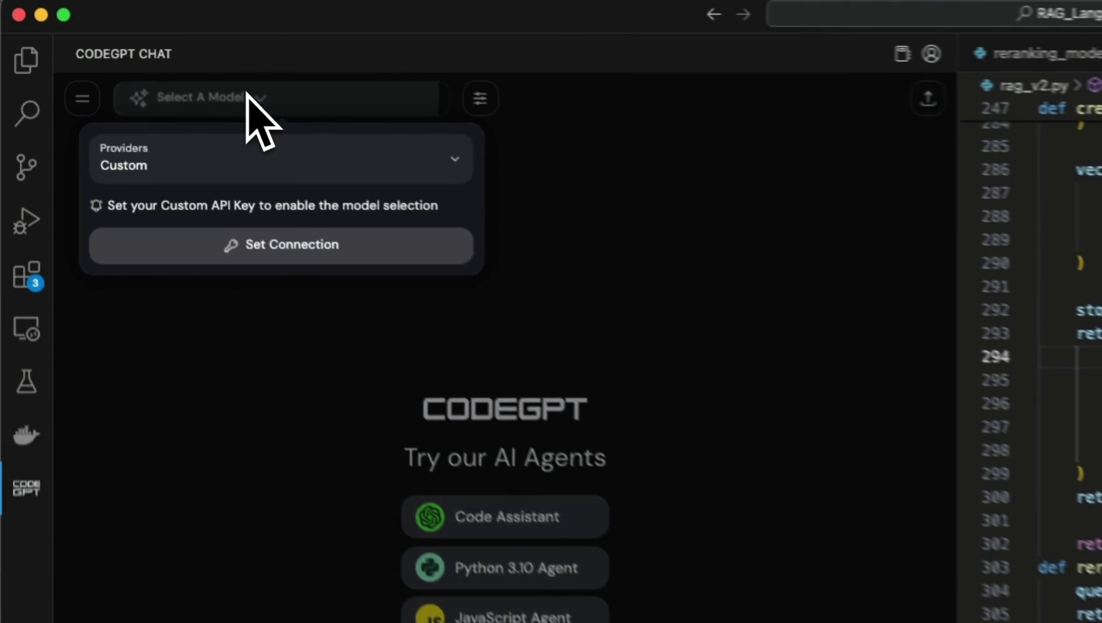
left_click(195, 169)
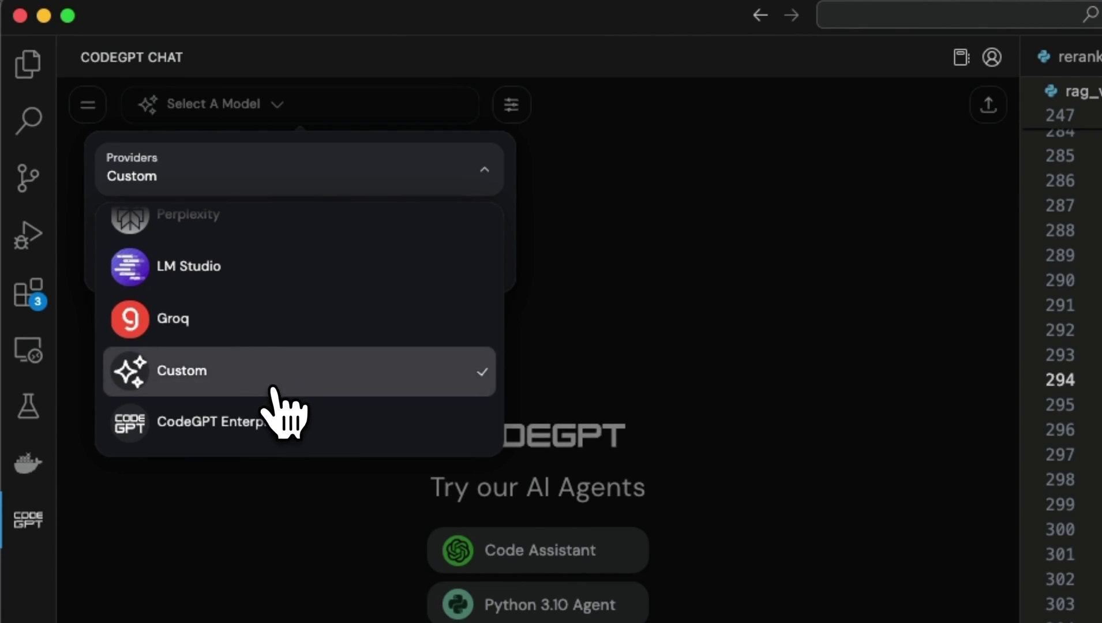
scroll(286, 412, "up", 5)
scroll(286, 411, "up", 1)
left_click(222, 325)
left_click(502, 252)
scroll(397, 404, "down", 3)
scroll(375, 426, "up", 3)
scroll(376, 426, "up", 3)
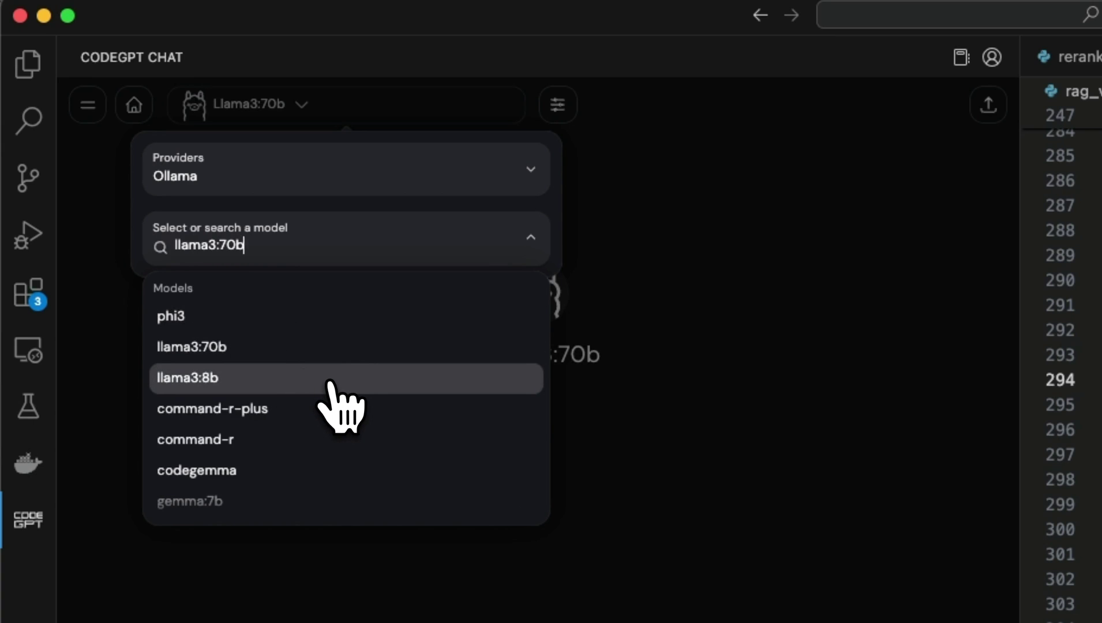
scroll(353, 448, "down", 2)
scroll(361, 456, "down", 2)
scroll(372, 465, "down", 2)
scroll(372, 465, "up", 5)
scroll(372, 465, "up", 1)
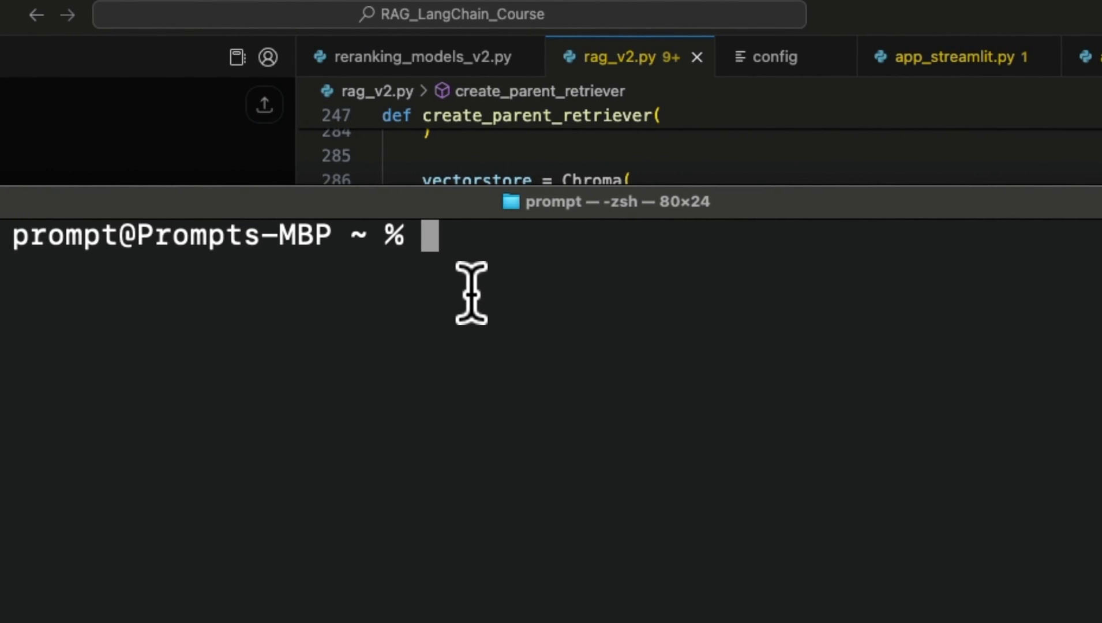
Step: Recall and run 'ollama run llama3:70b' in the terminal
key("Up")
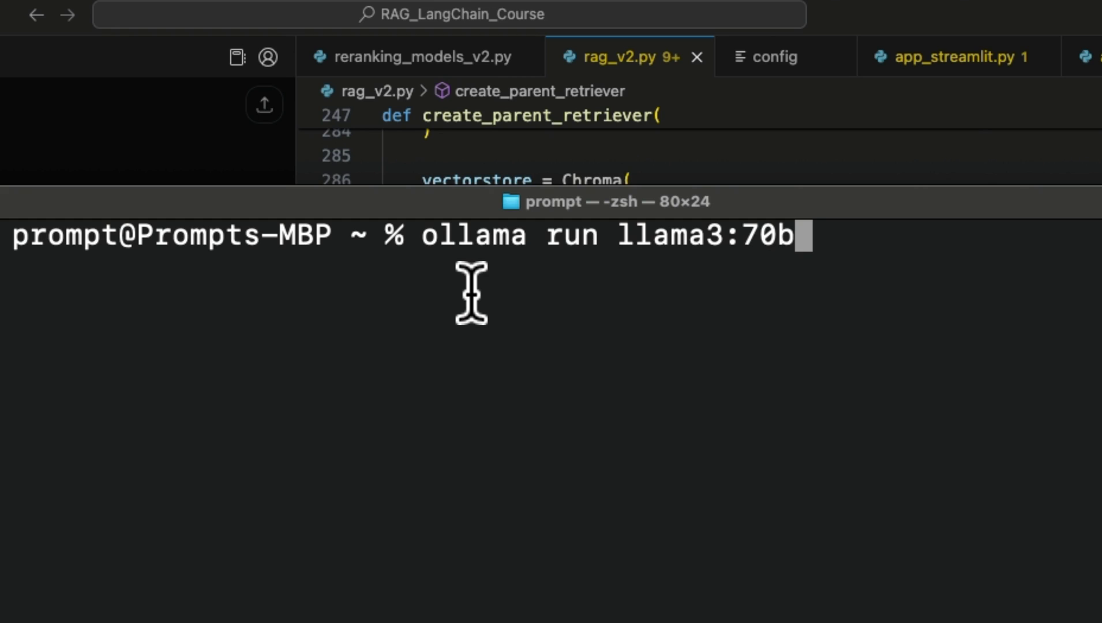
left_click_drag(423, 236, 810, 235)
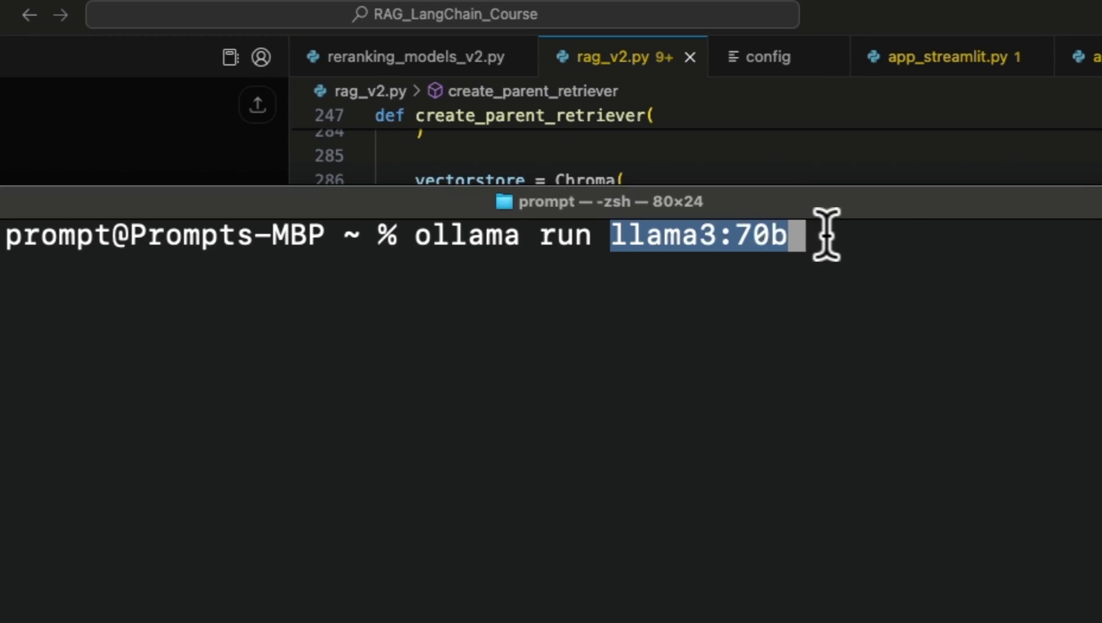
left_click(828, 236)
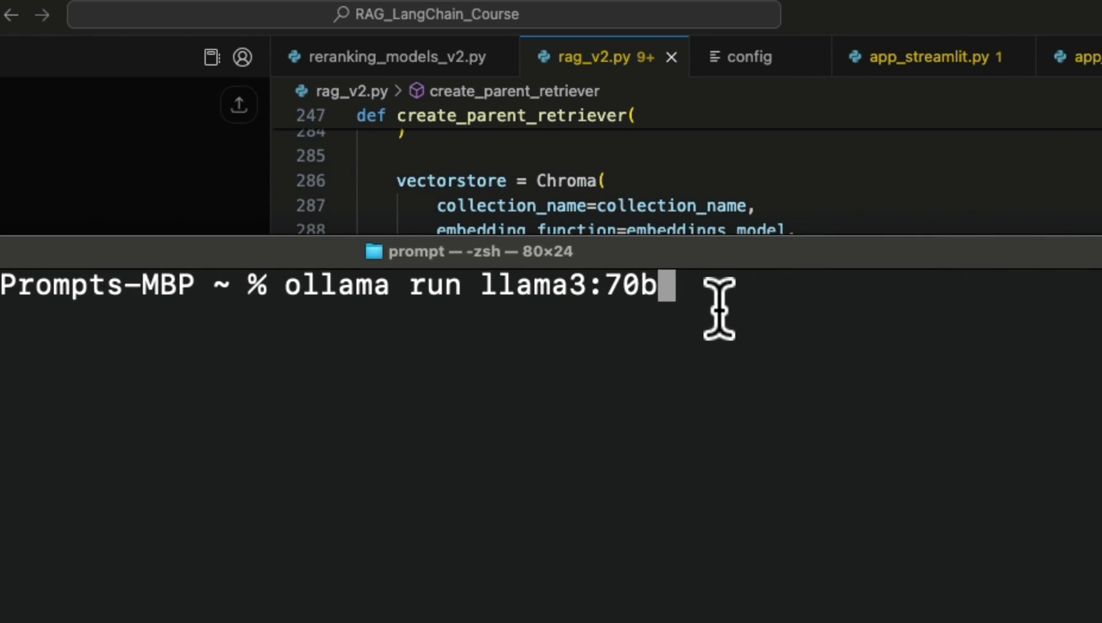
left_click_drag(675, 286, 355, 293)
left_click(686, 299)
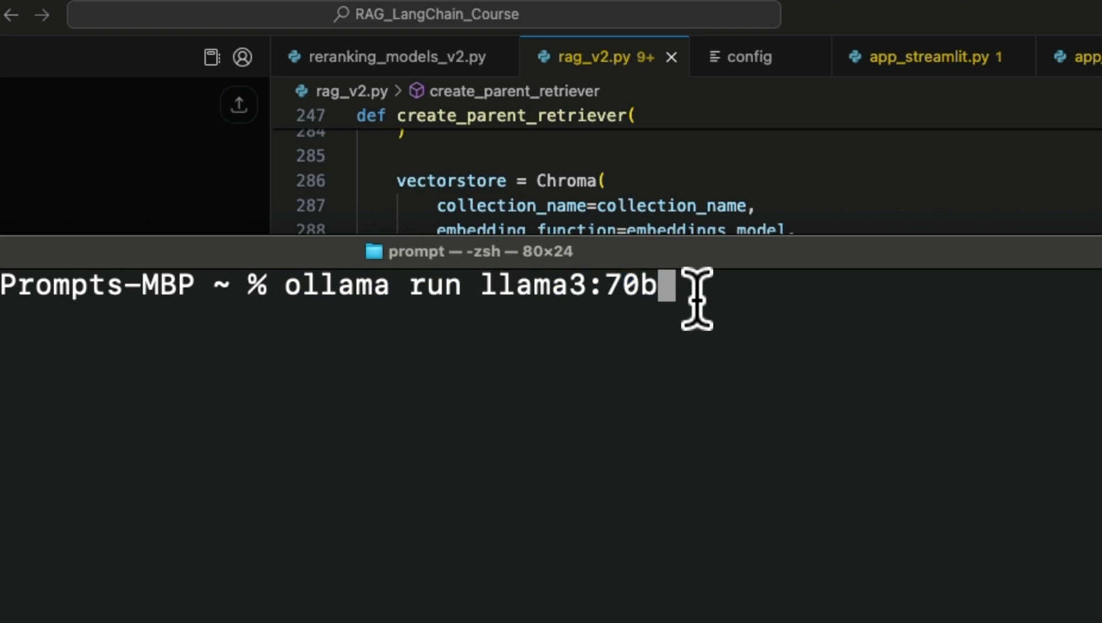
key("Return")
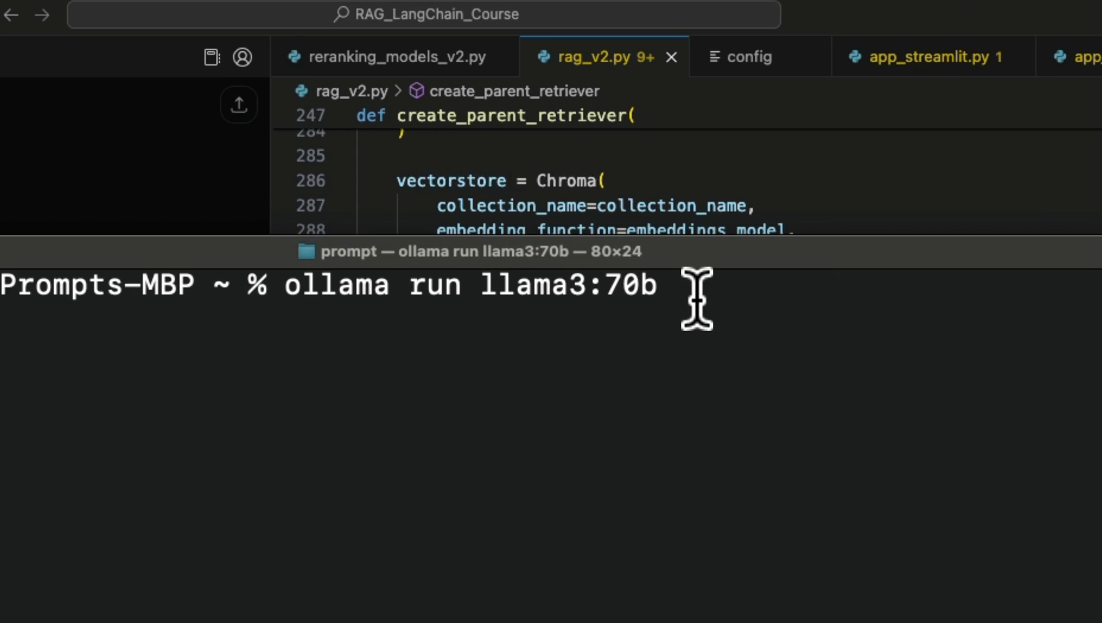
key("Return")
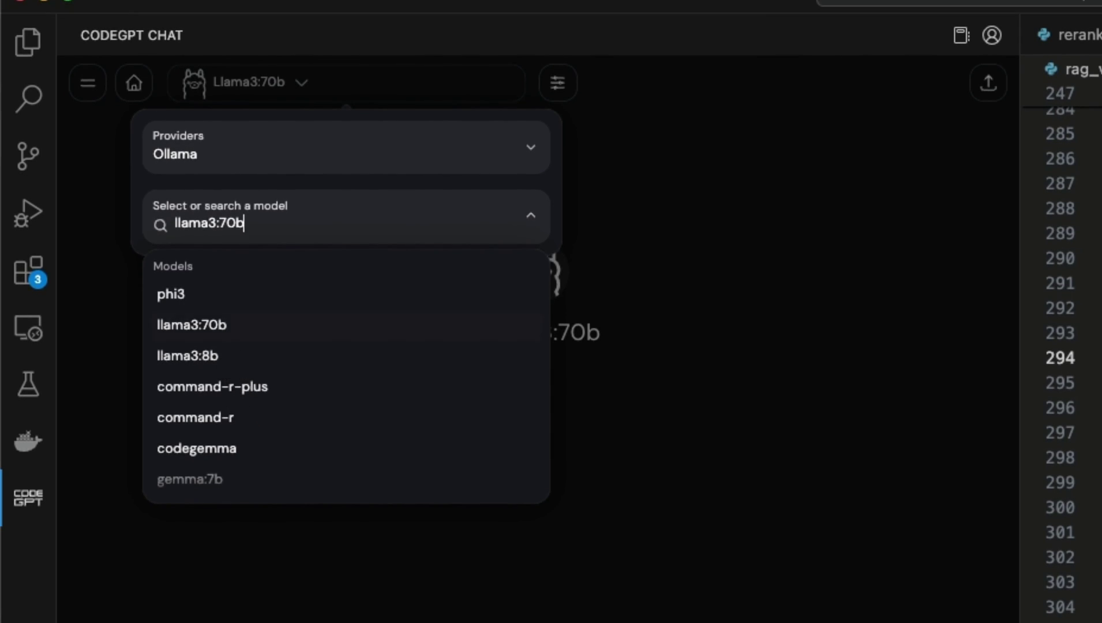
Step: Keep Llama3:70b selected, then paste and send the S3 file-download prompt
left_click(192, 325)
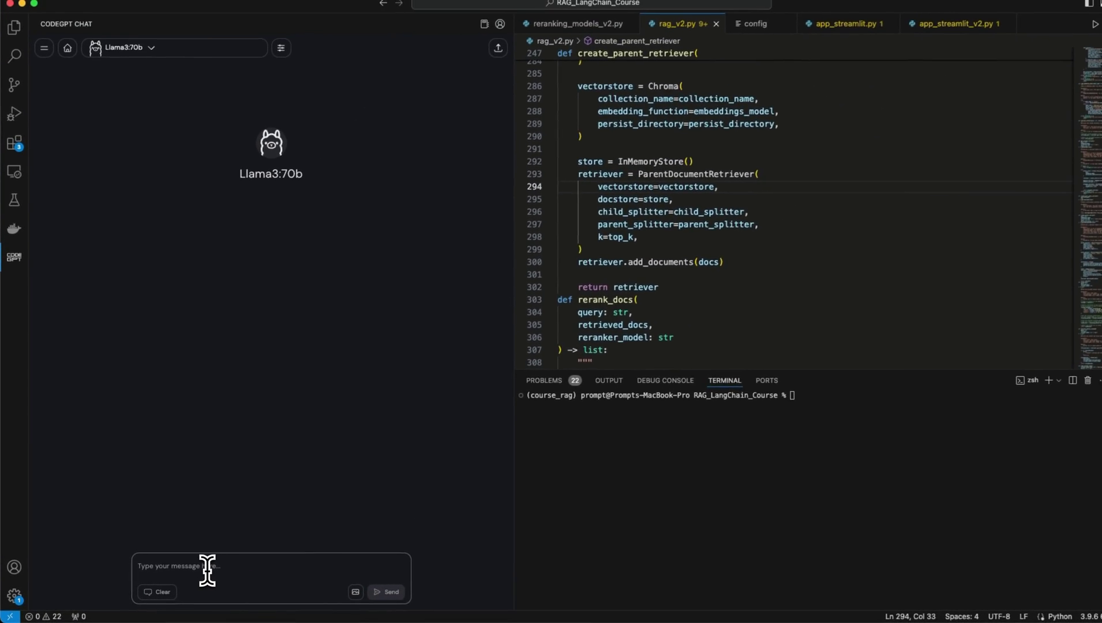
type("Write a python program that will download a file from s3 and store it in a directory path provided to the function.")
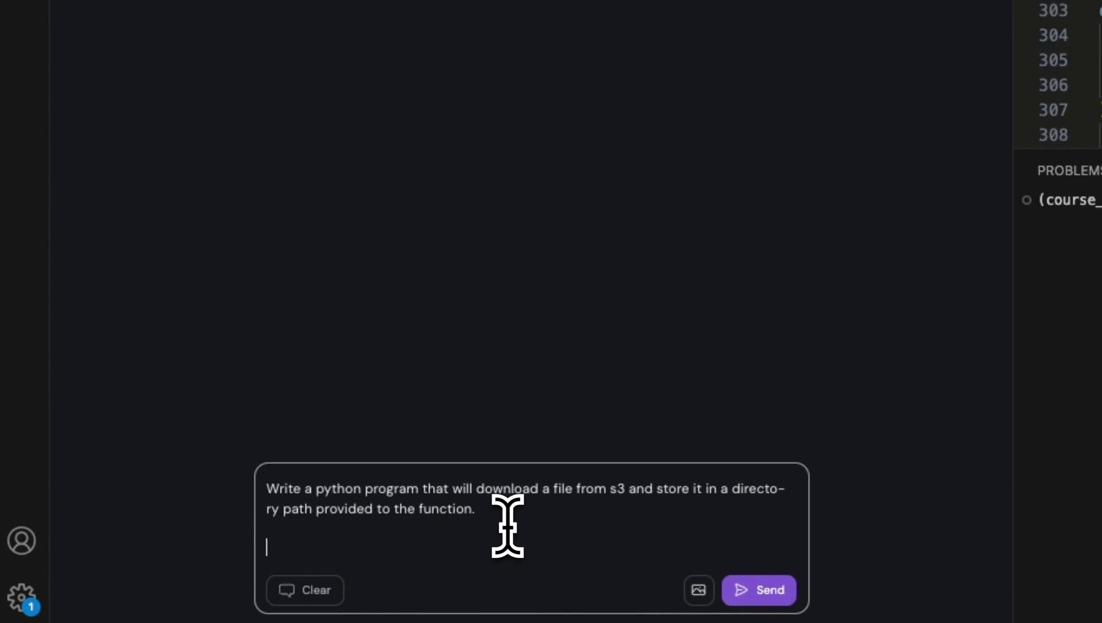
key("Return")
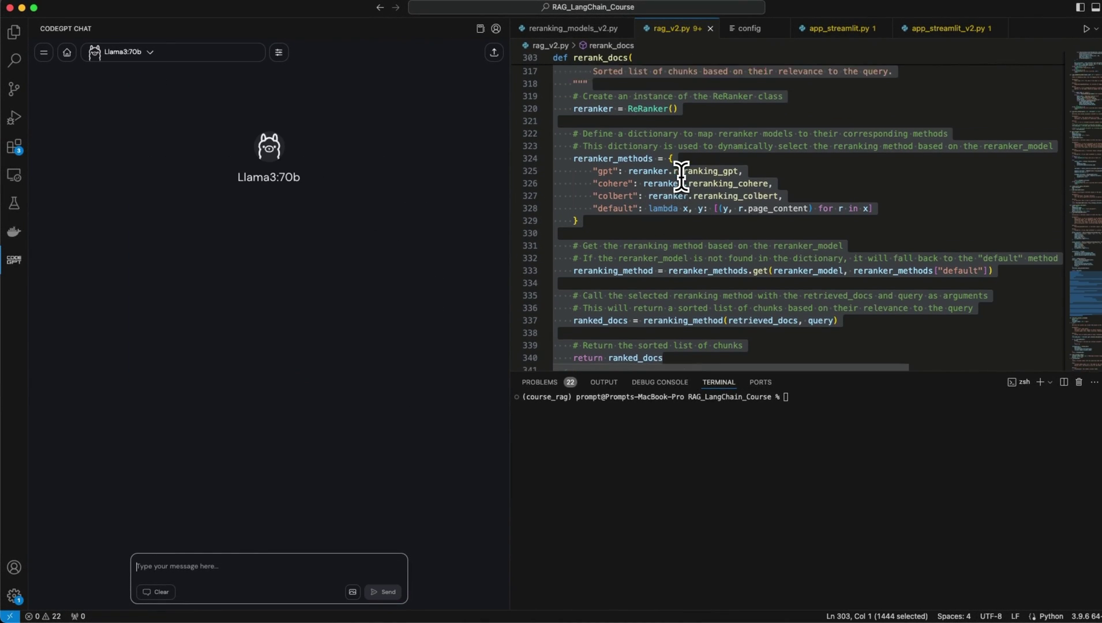
scroll(680, 177, "up", 5)
scroll(671, 177, "up", 3)
scroll(666, 177, "up", 2)
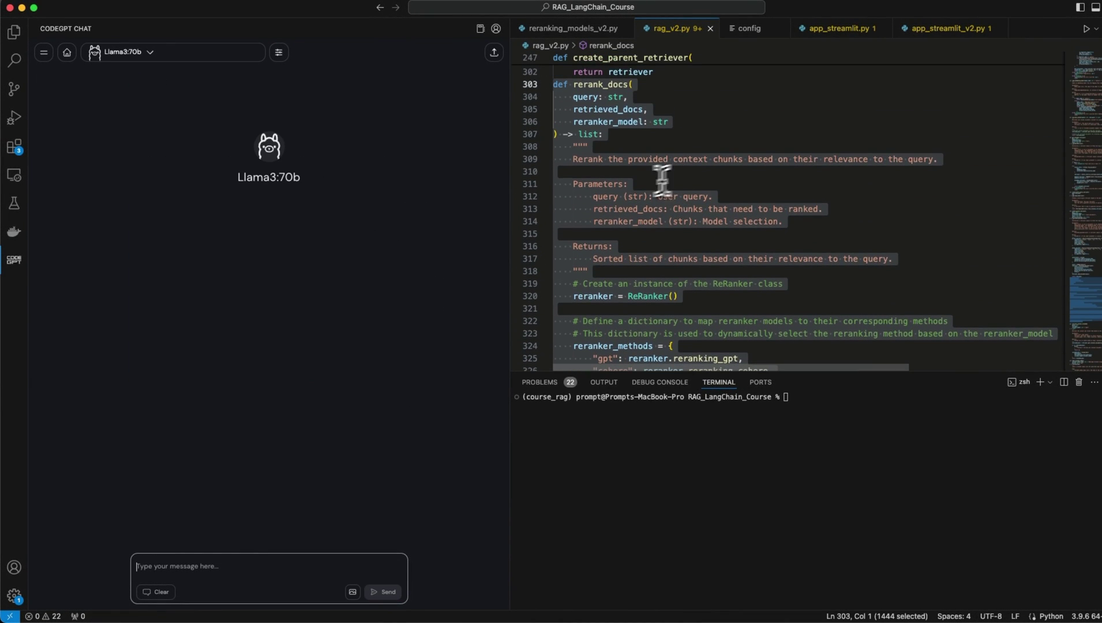
Step: Run CodeGPT: Refactor on the selected rerank_docs code from the context menu
right_click(584, 191)
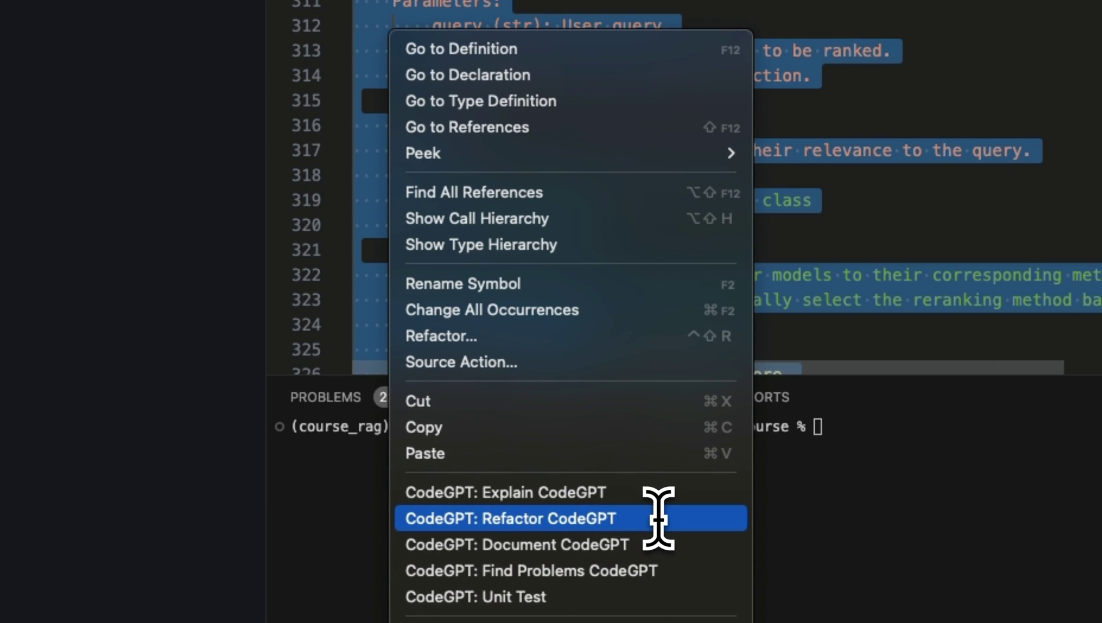
left_click(658, 518)
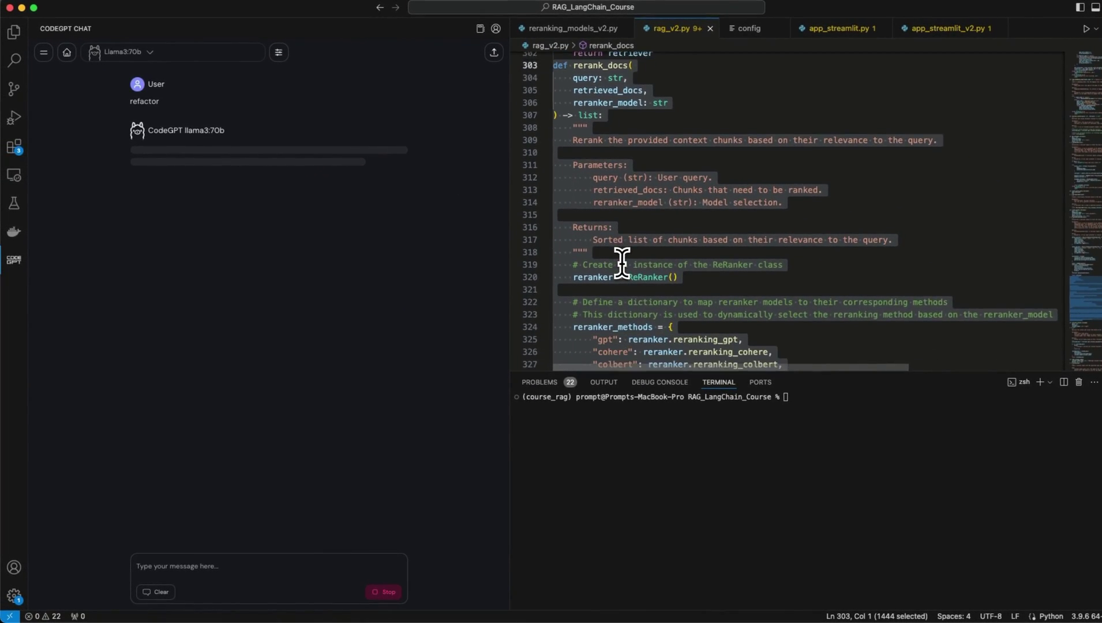
scroll(603, 259, "down", 3)
scroll(616, 284, "down", 2)
scroll(618, 291, "down", 3)
scroll(617, 292, "down", 2)
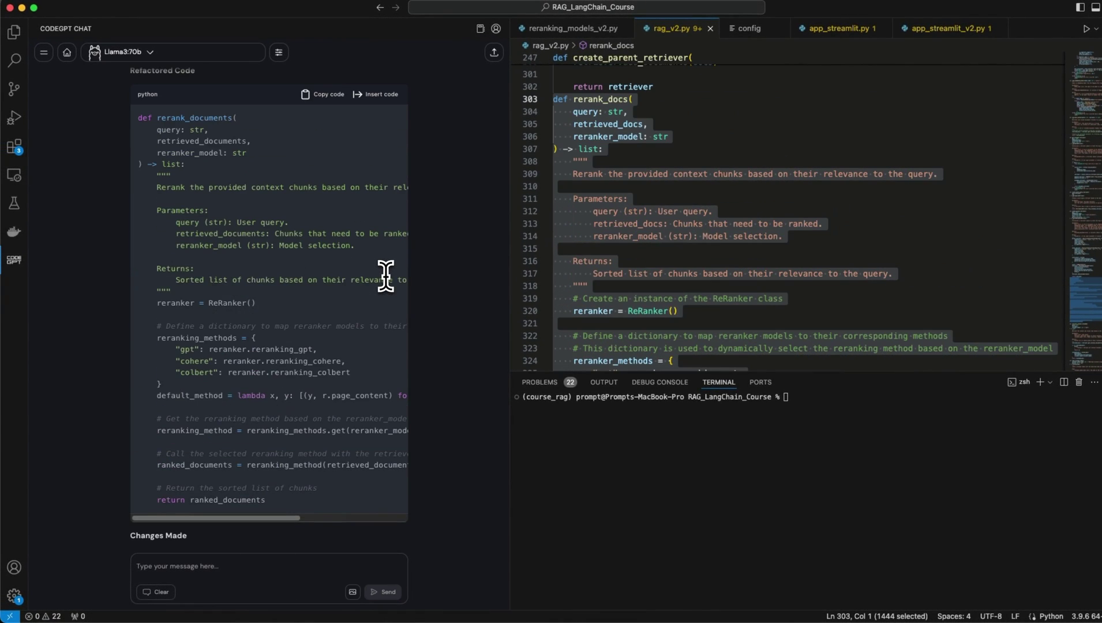
scroll(386, 275, "down", 4)
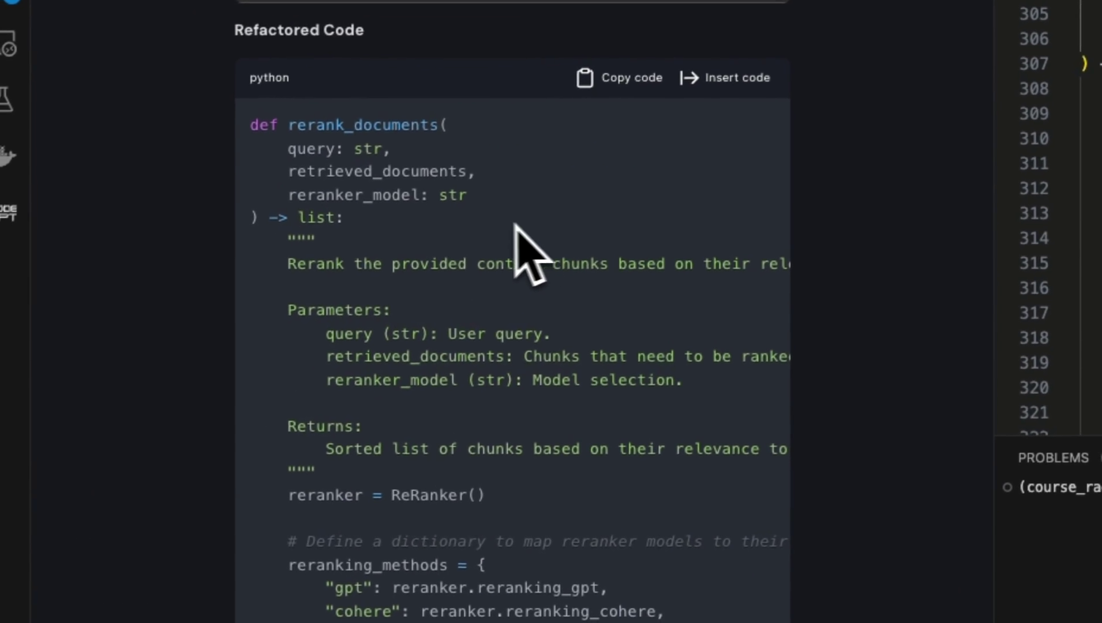
double_click(319, 125)
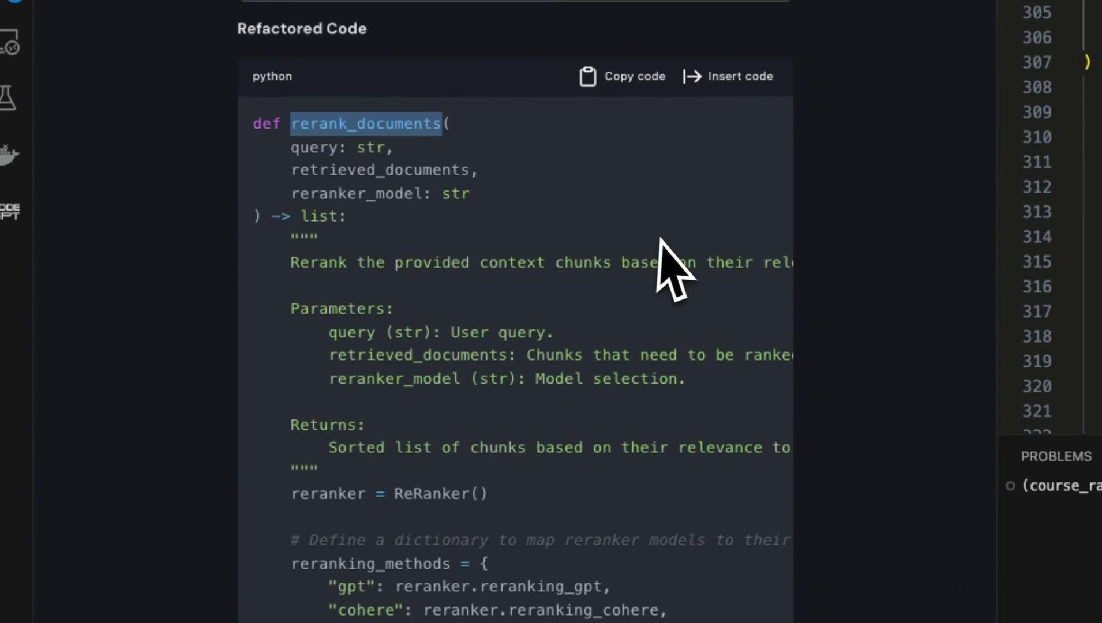
scroll(674, 268, "down", 5)
scroll(674, 269, "down", 4)
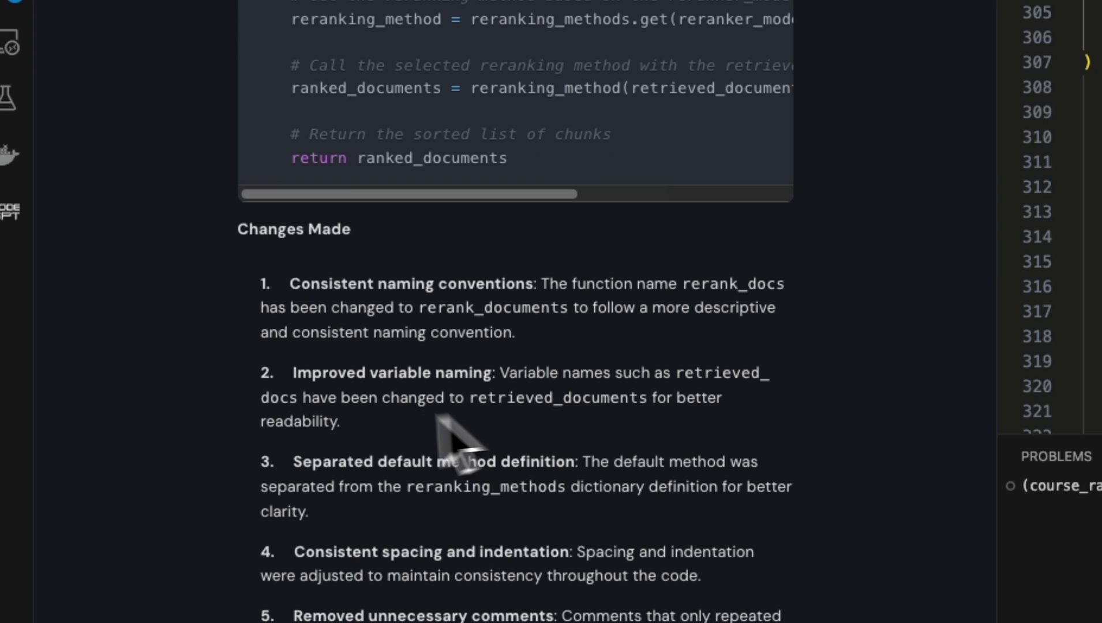
double_click(482, 396)
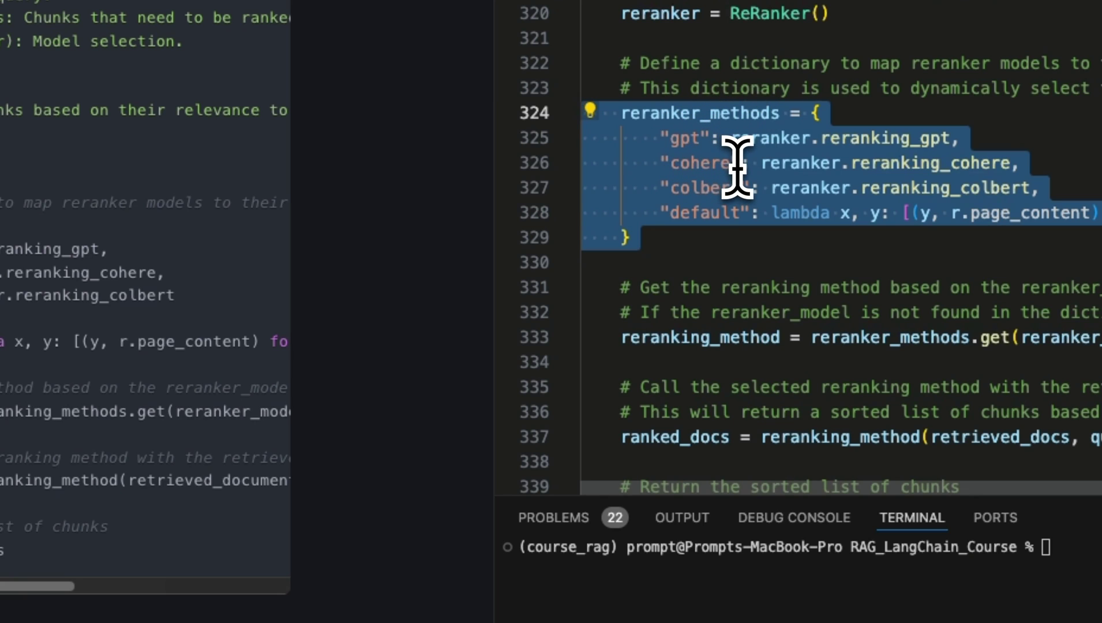
double_click(710, 163)
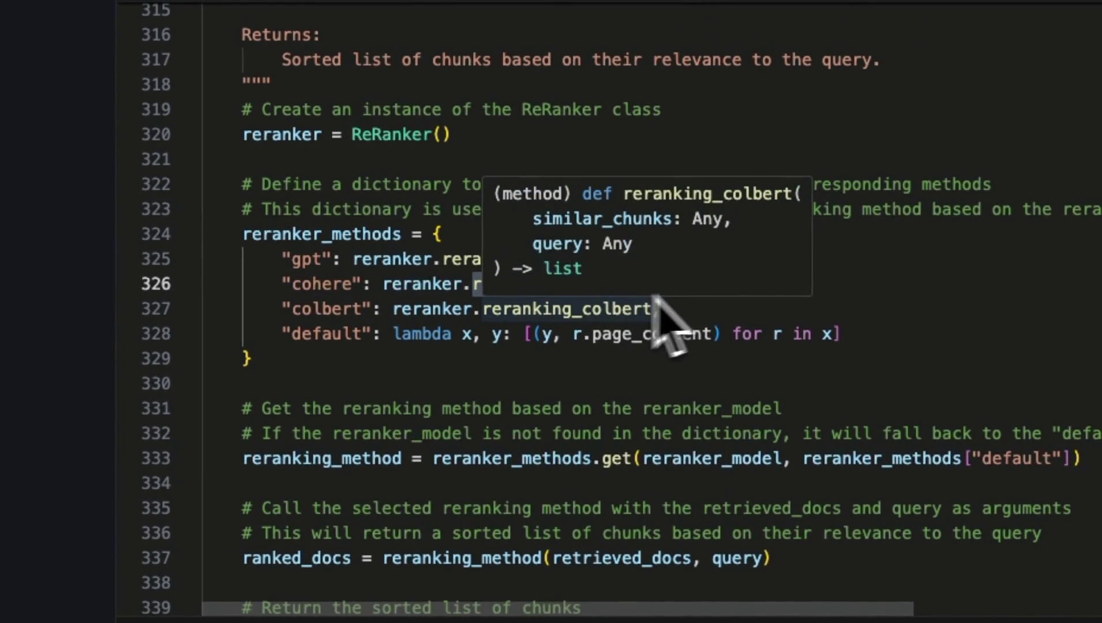
mouse_move(285, 334)
left_mouse_down()
mouse_move(822, 297)
mouse_move(788, 297)
left_mouse_up()
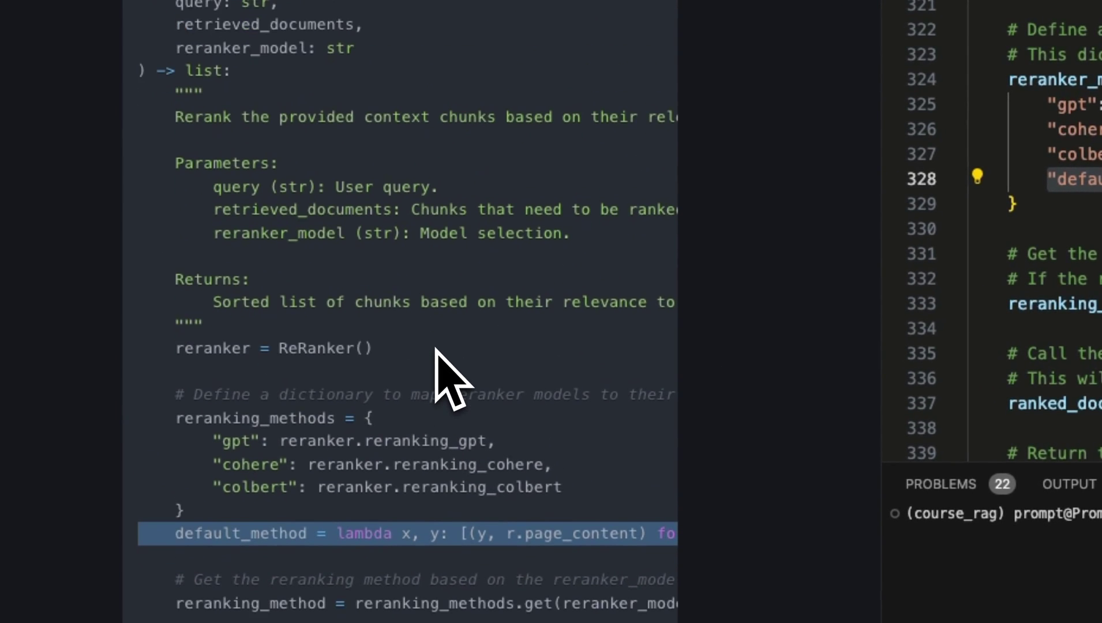
scroll(434, 349, "down", 2)
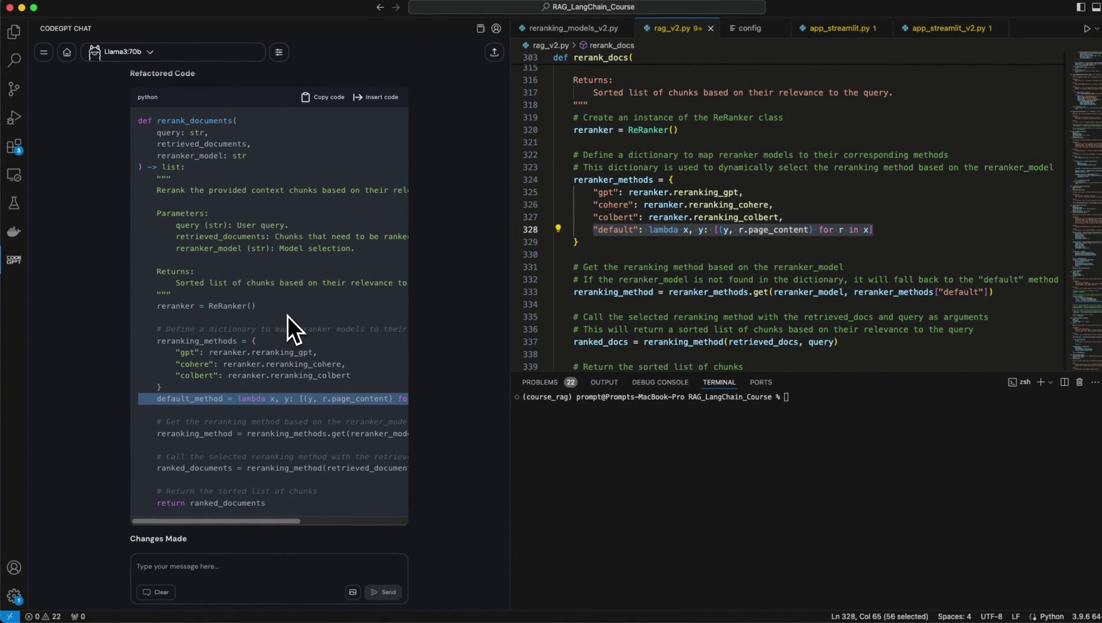
scroll(287, 327, "down", 5)
left_click(122, 52)
left_click(265, 120)
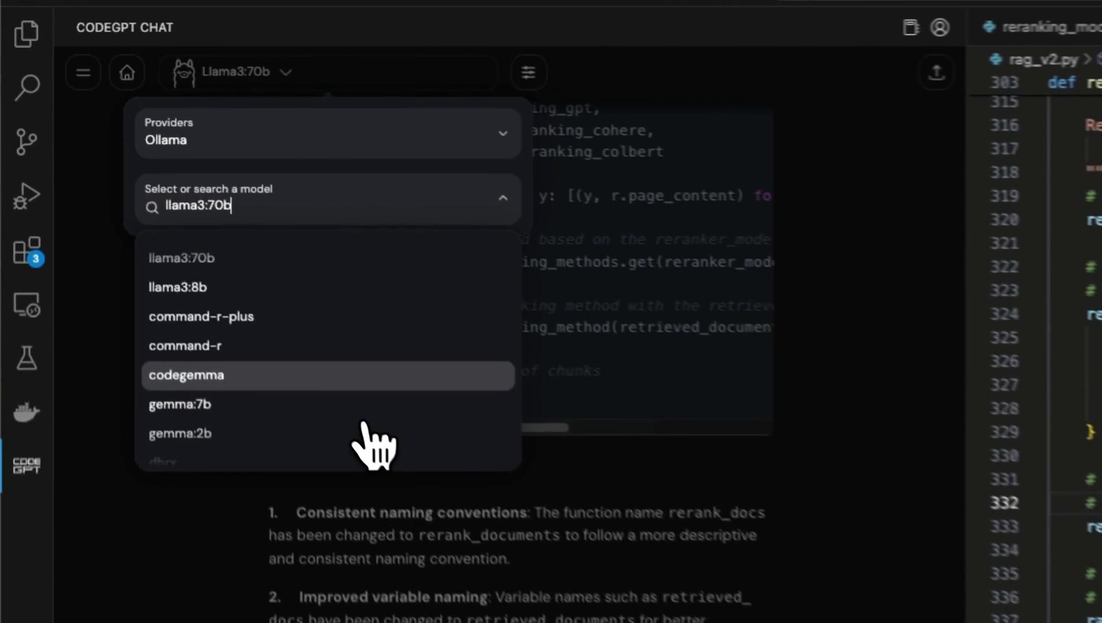
scroll(362, 431, "down", 3)
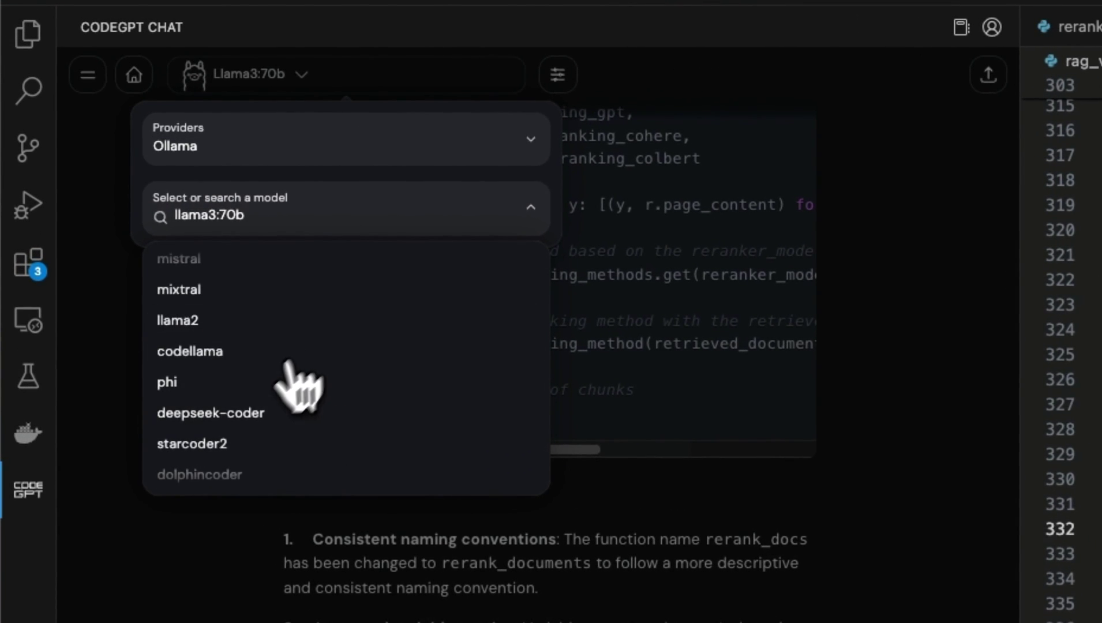
scroll(292, 413, "down", 2)
scroll(285, 431, "down", 2)
scroll(345, 417, "up", 3)
scroll(321, 435, "up", 3)
scroll(310, 336, "down", 5)
scroll(345, 380, "up", 2)
scroll(358, 382, "up", 1)
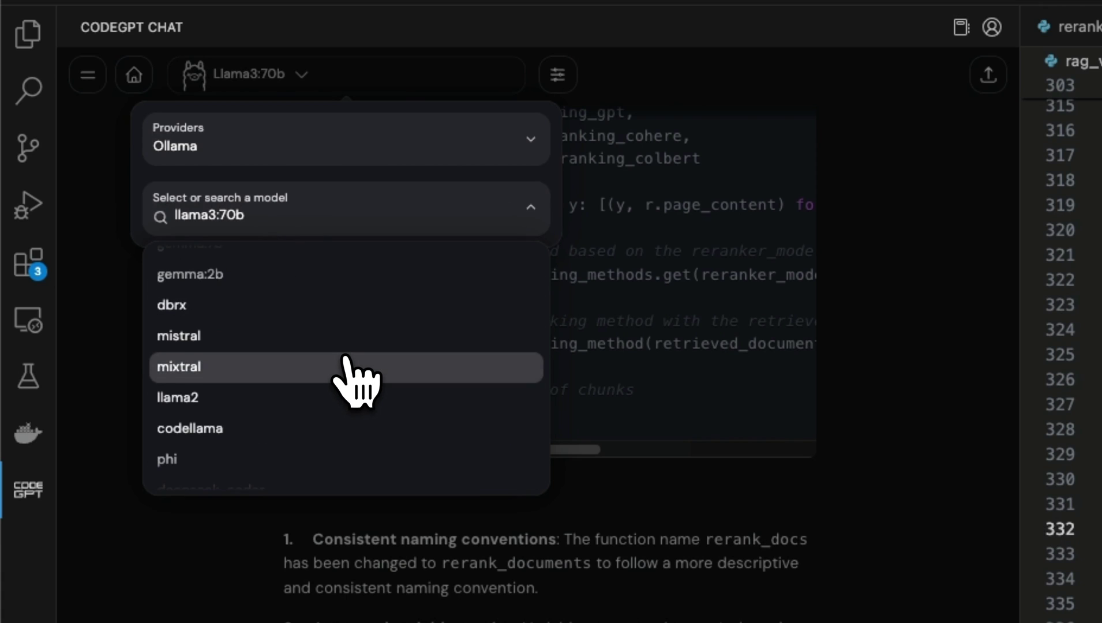
scroll(357, 382, "down", 1)
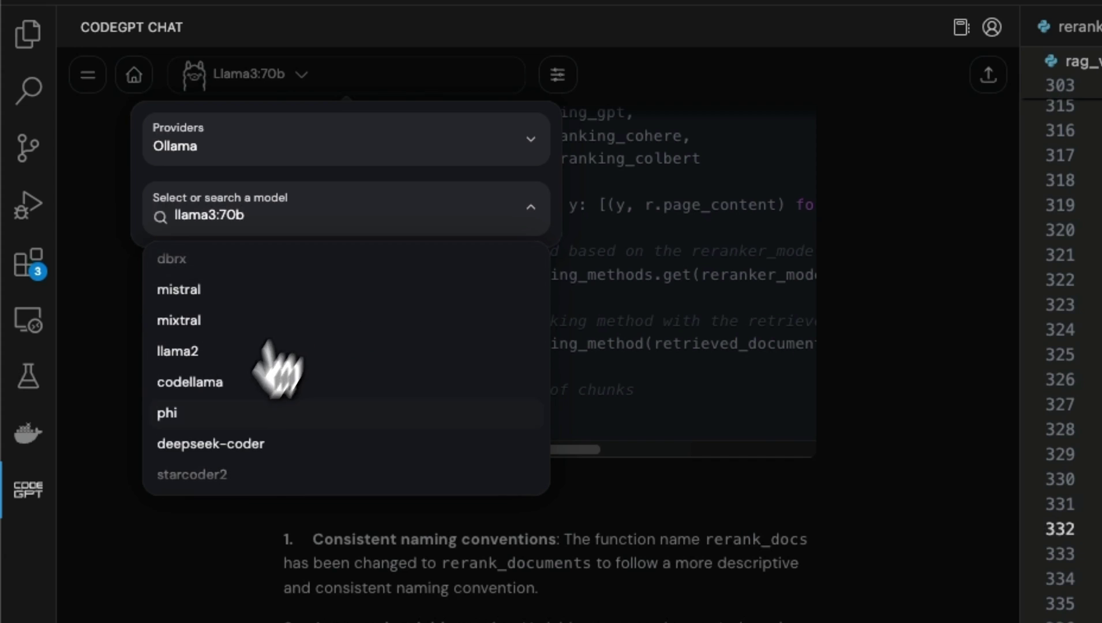
scroll(396, 370, "down", 3)
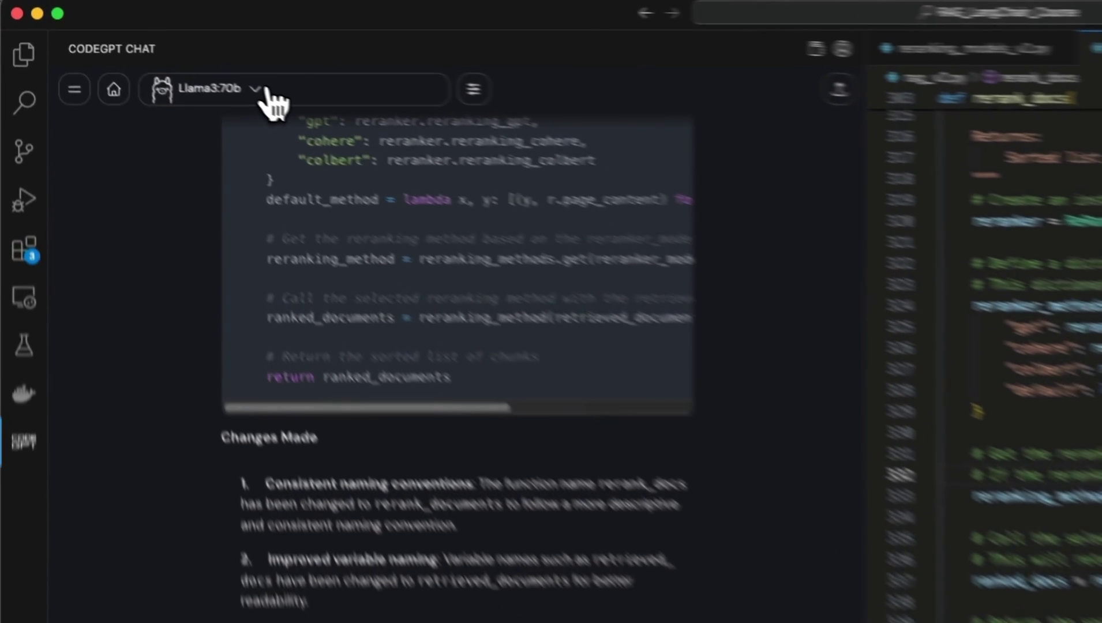
left_click(150, 52)
left_click(469, 245)
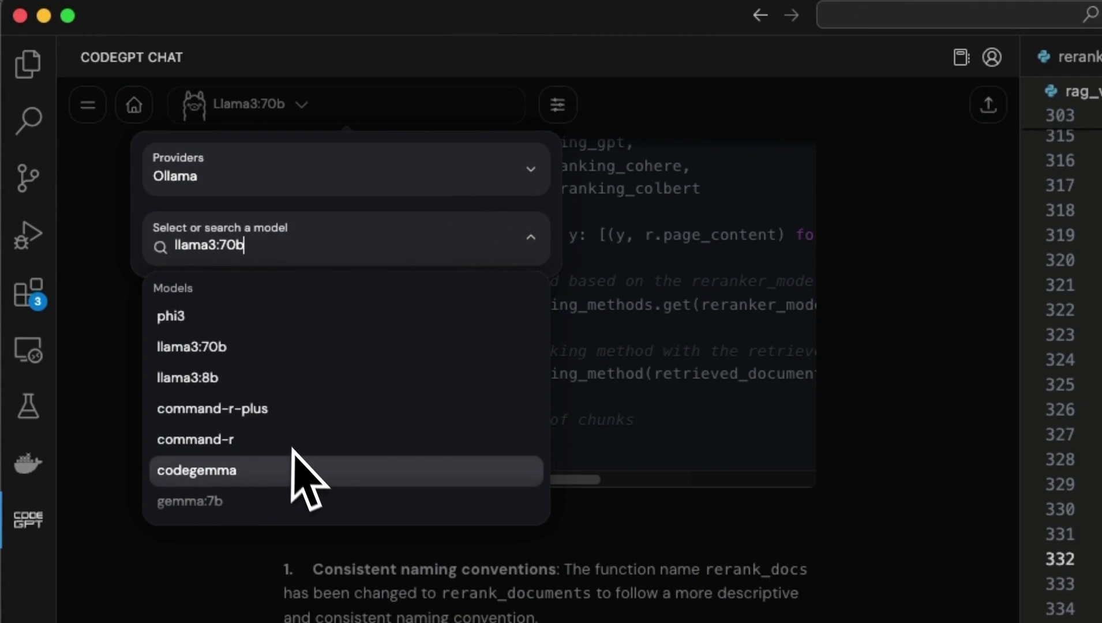
scroll(301, 465, "down", 2)
scroll(255, 426, "down", 1)
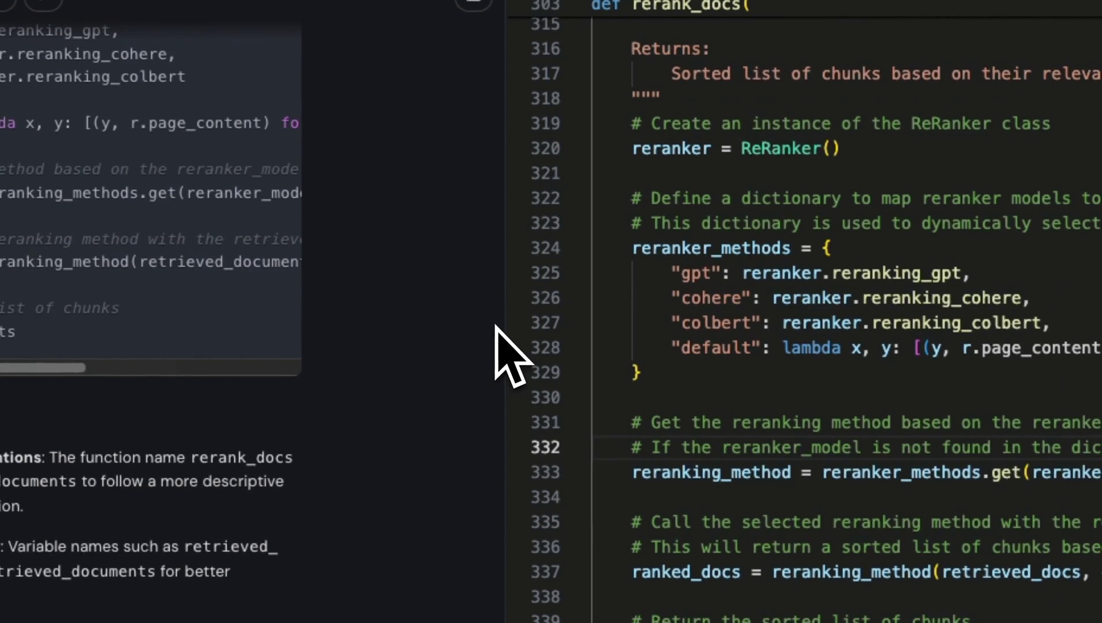